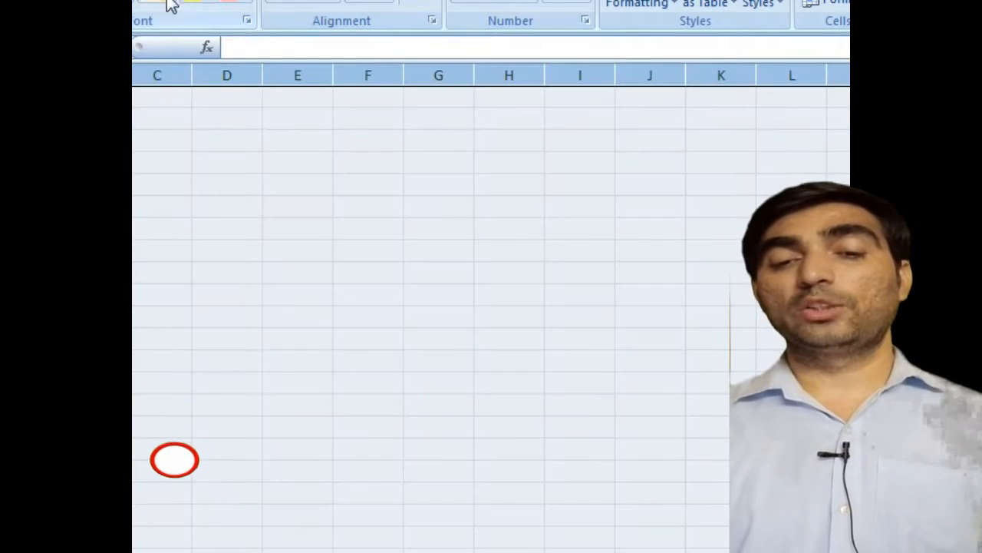
Enter the label PV in cell D5 and the loan amount 80000 in E5
left_click(215, 188)
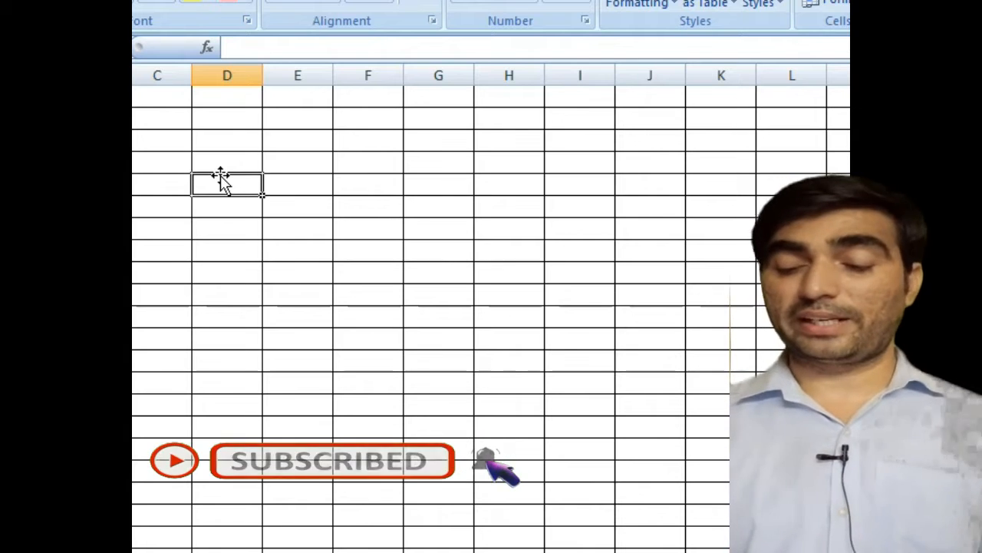
type("PV")
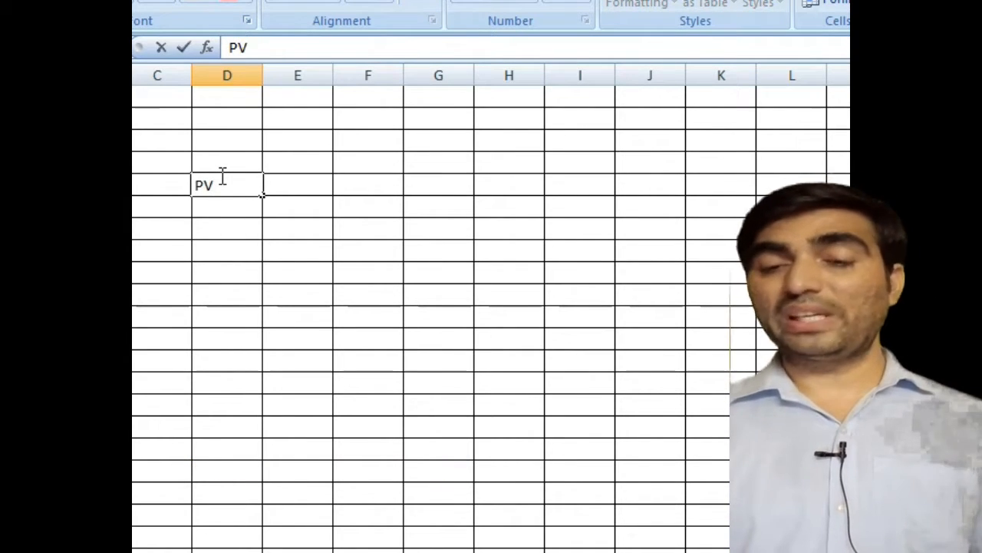
key("Tab")
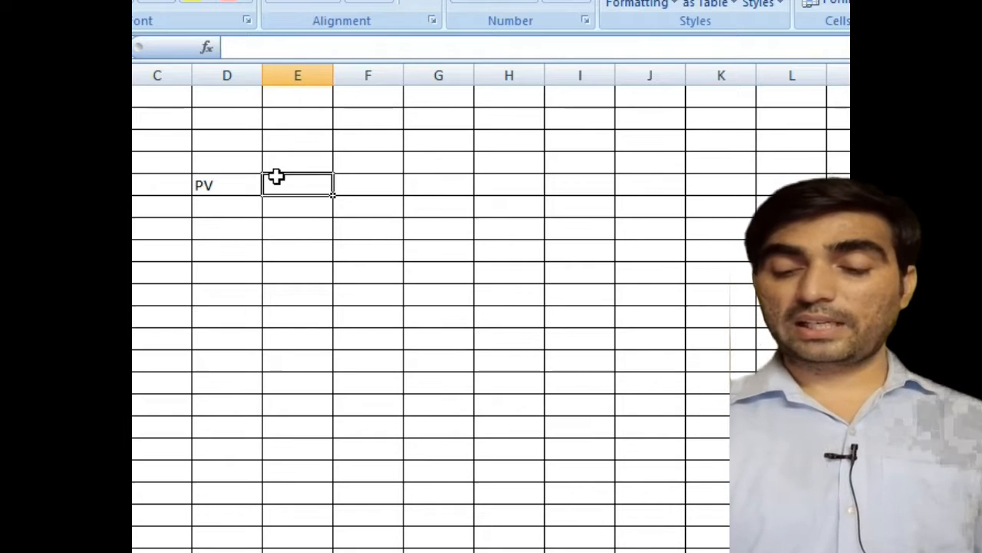
type("80000")
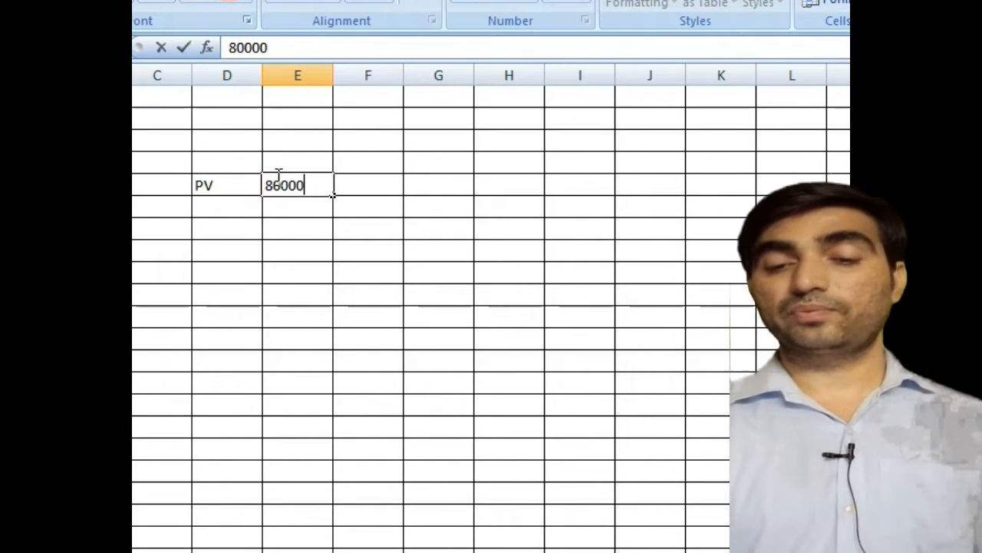
key("Return")
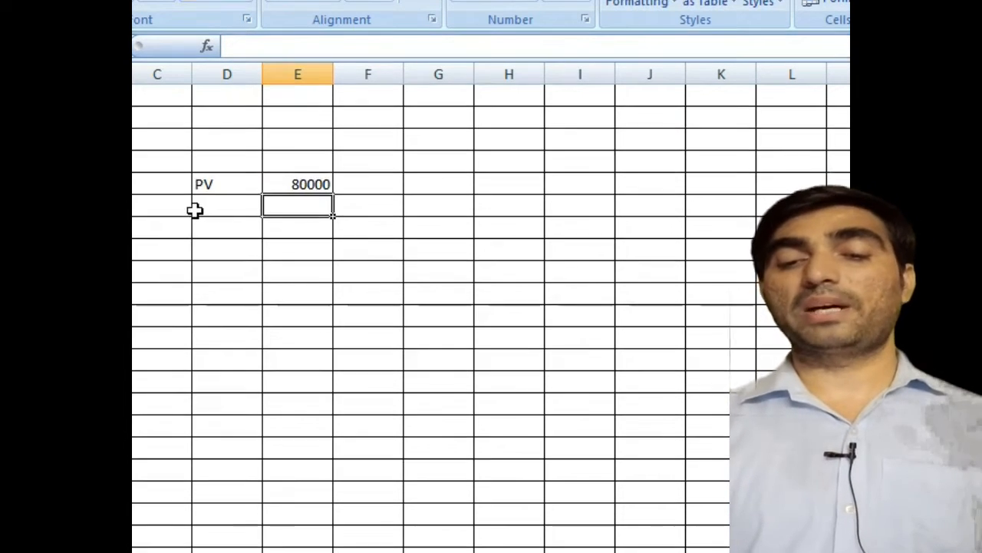
Fill row 6 with the label TIME in D6, the value 3 in E6 and the unit YEAR in F6
left_click(218, 201)
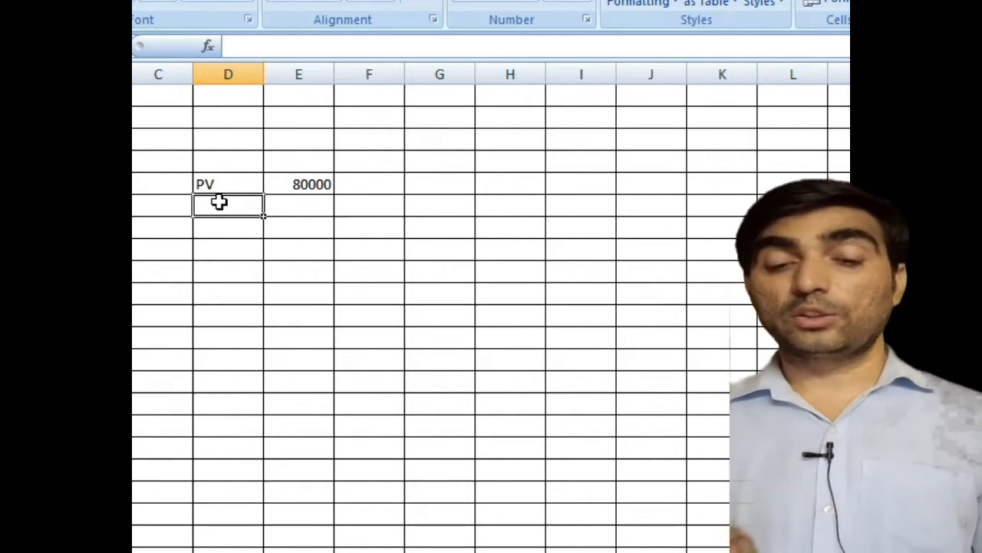
type("TI")
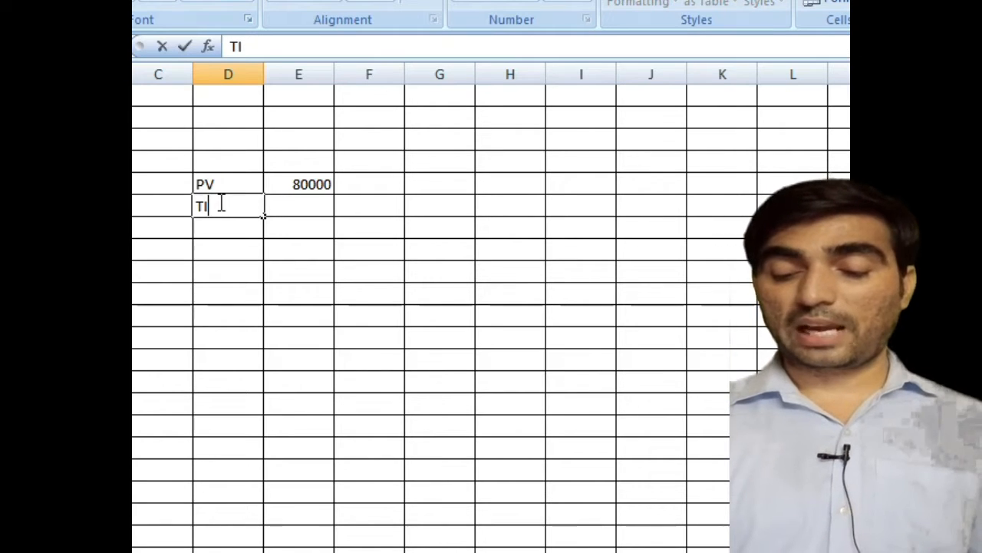
type("ME")
key("Tab")
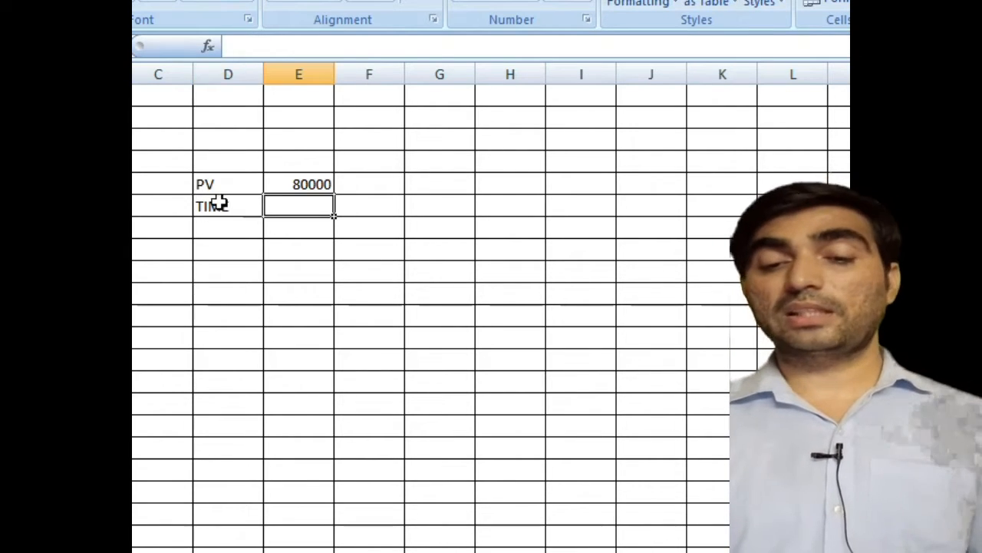
type("3")
key("Tab")
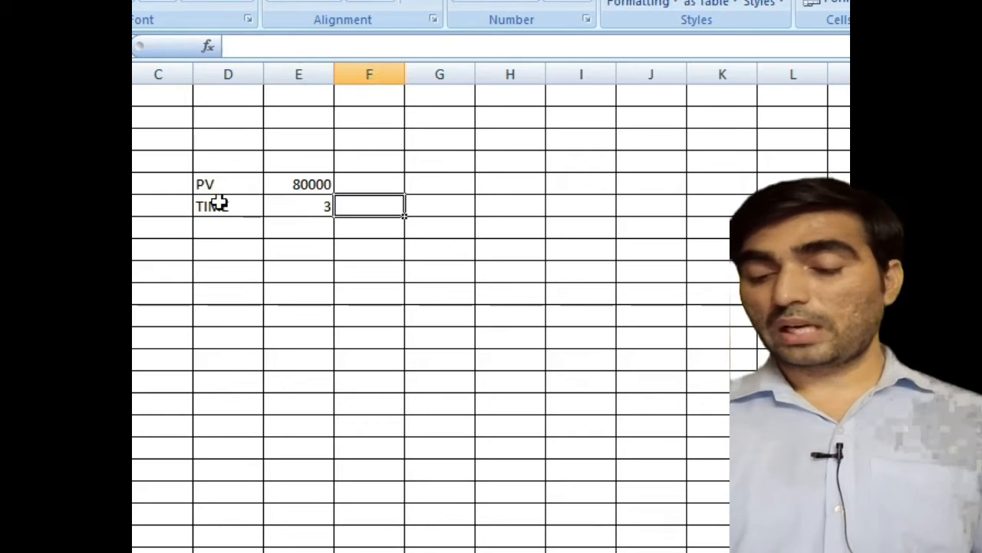
type("YEA")
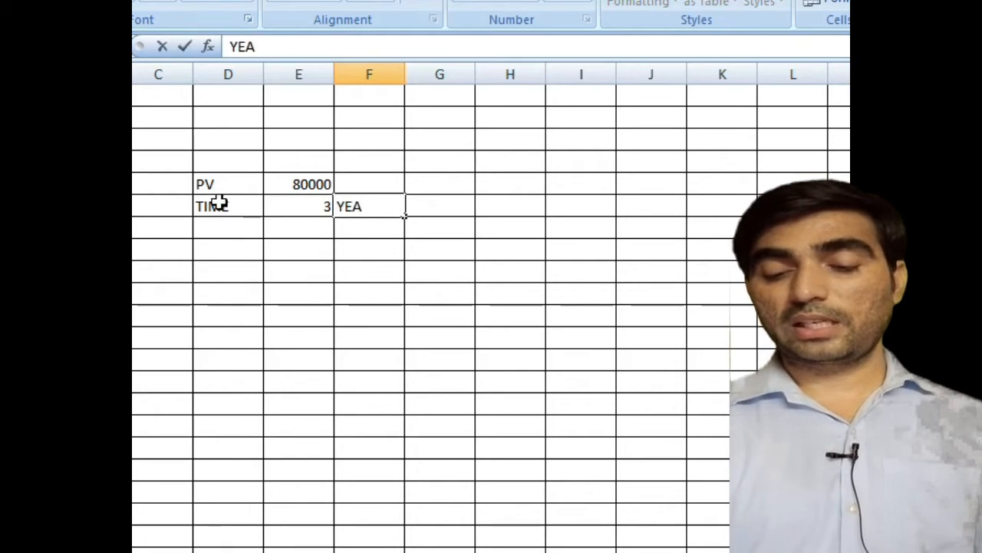
type("R")
key("Return")
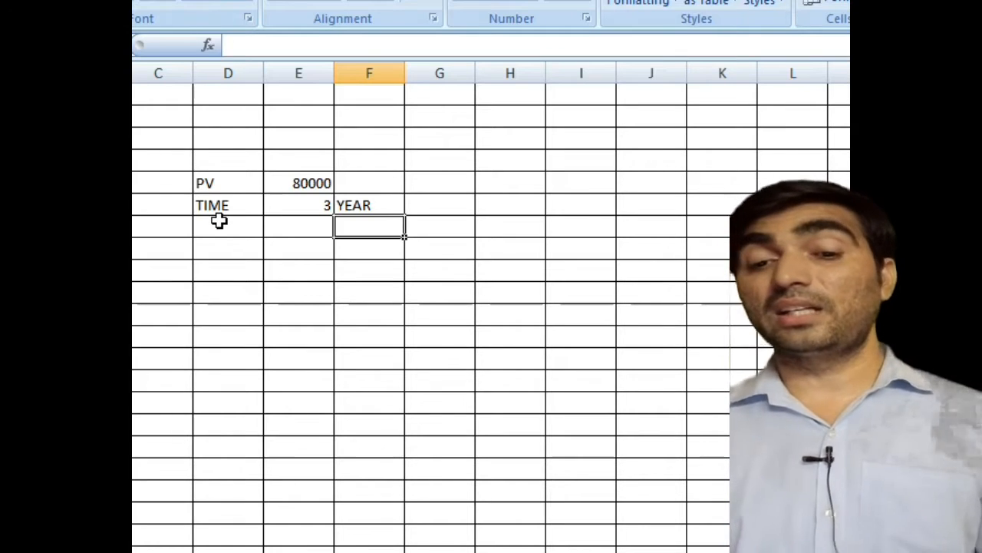
Fill row 7 with the label RATE in D7, 12% in E7 and the unit YEAR in F7
left_click(219, 223)
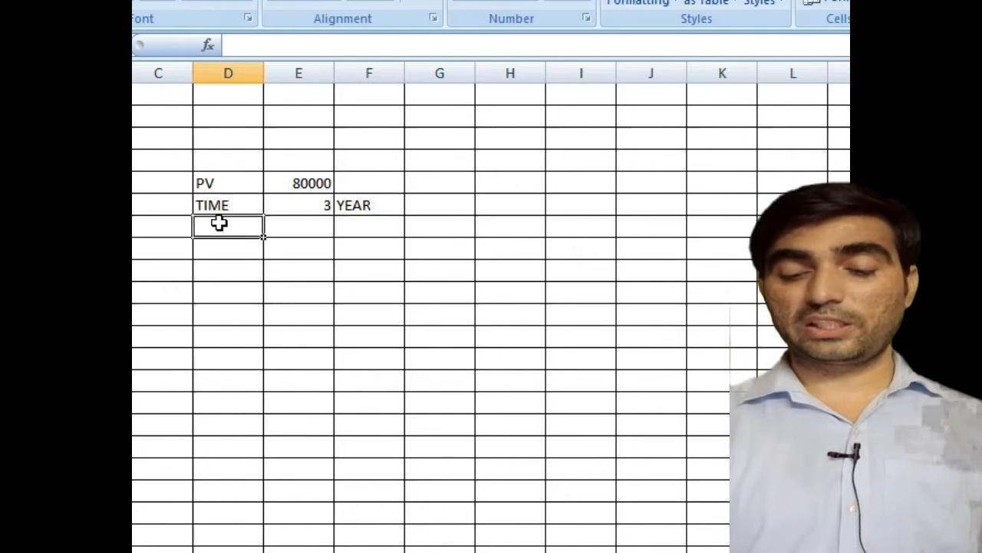
type("RATE")
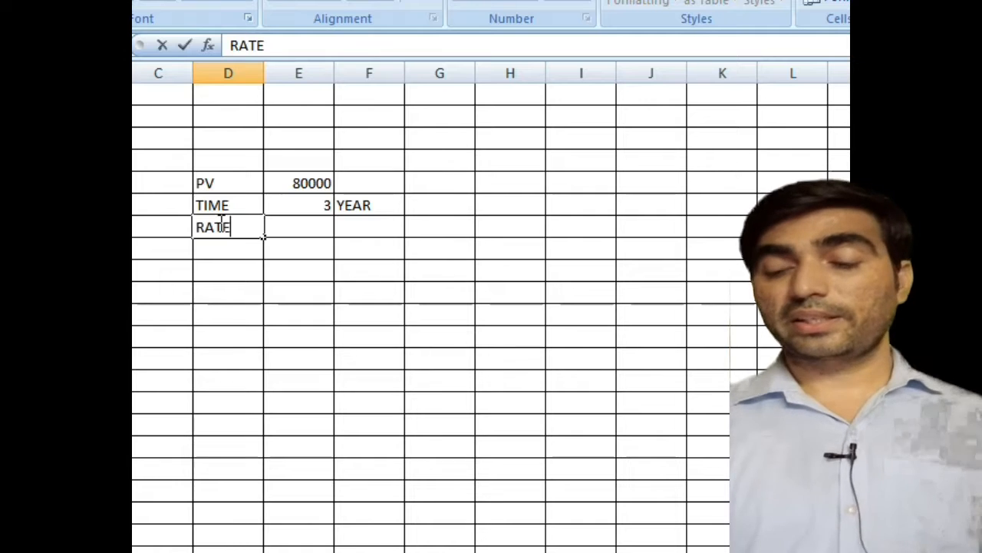
key("Tab")
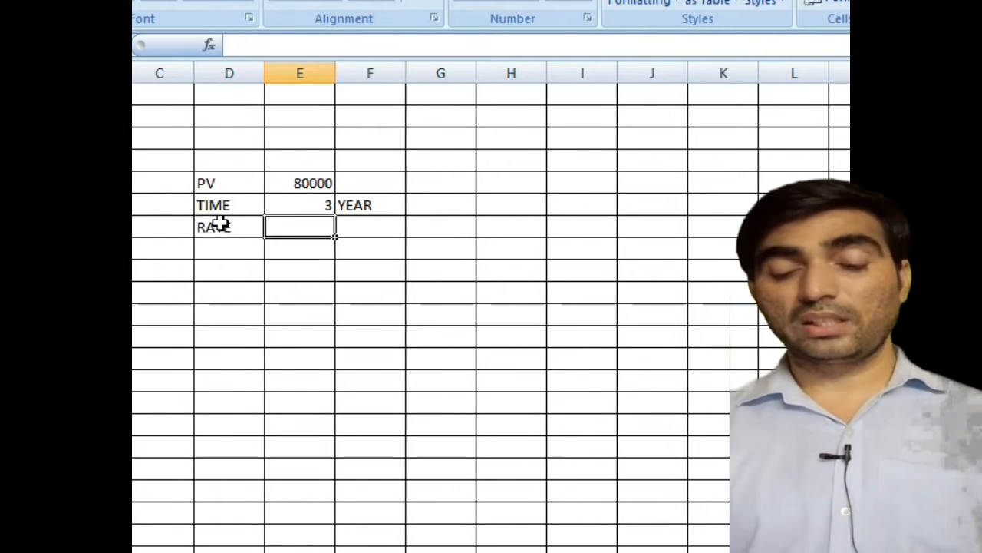
type("12")
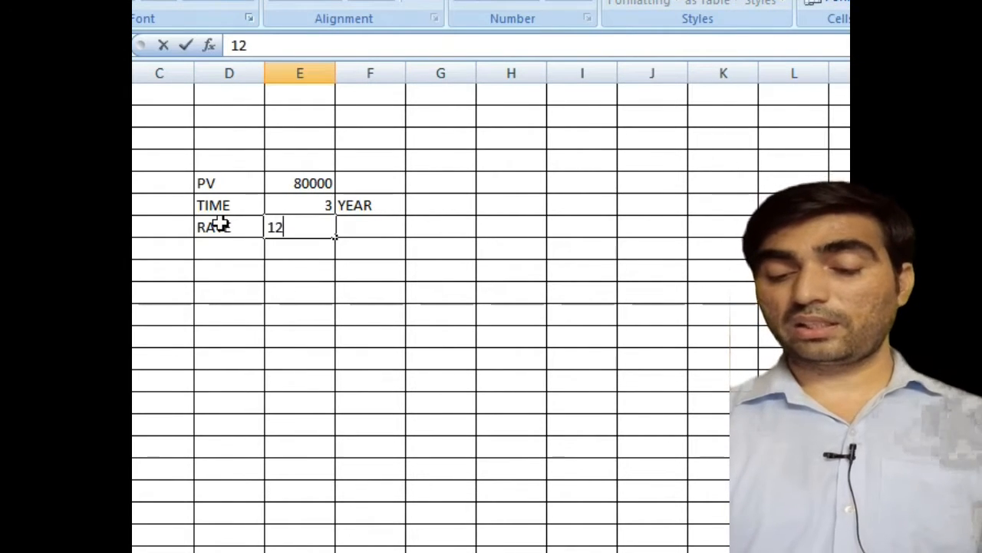
type("%")
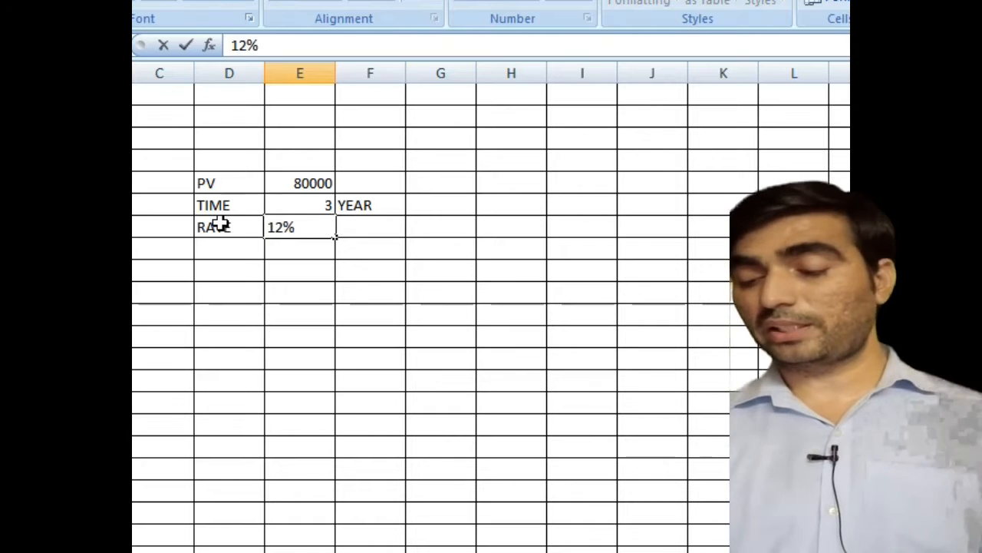
key("Tab")
type("YEAR")
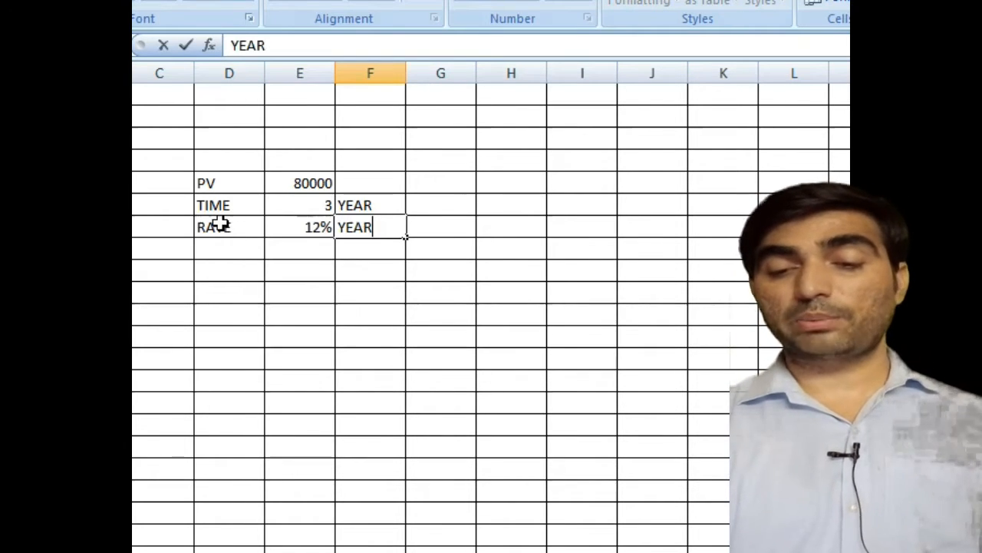
key("Return")
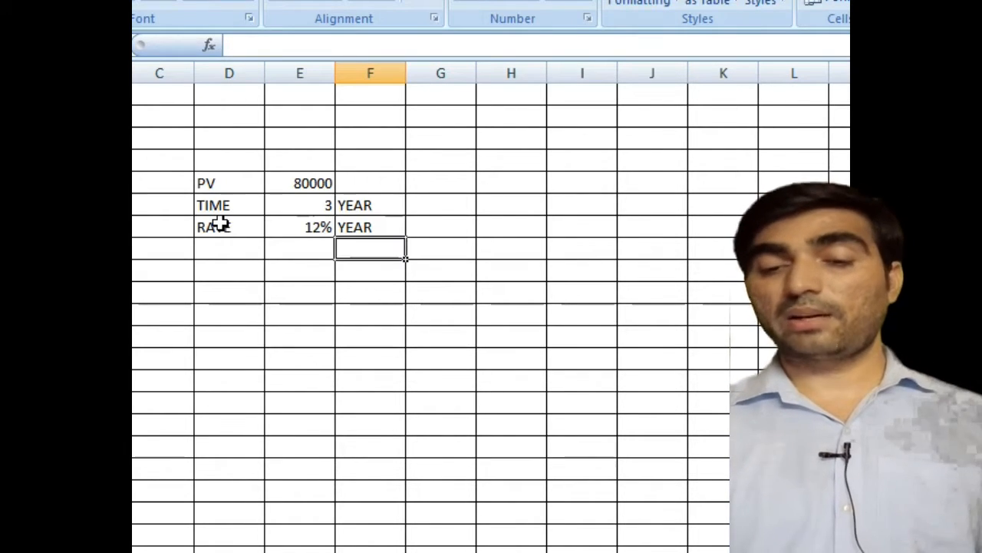
Begin a PMT formula in cell E8 with the monthly rate E7/12 as its first argument
left_click(303, 257)
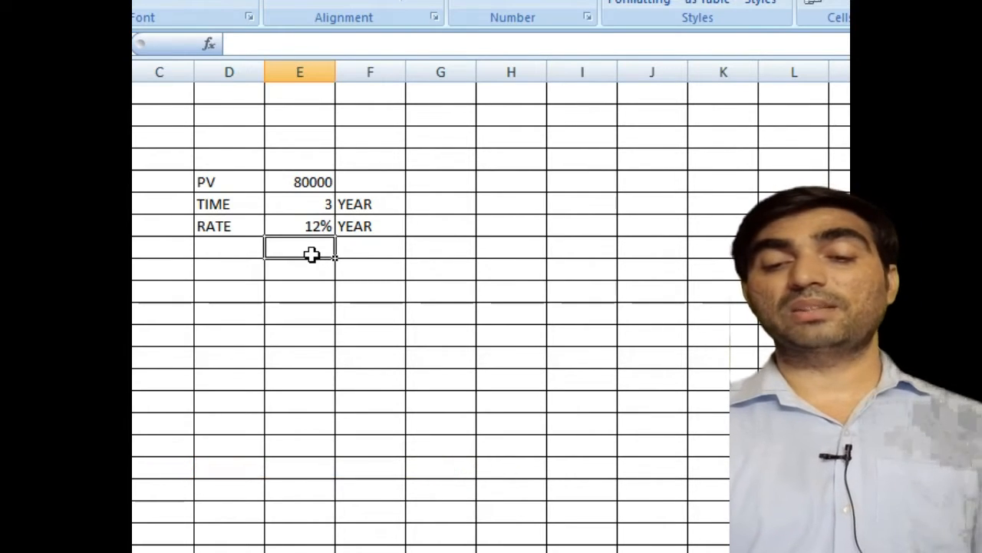
type("=")
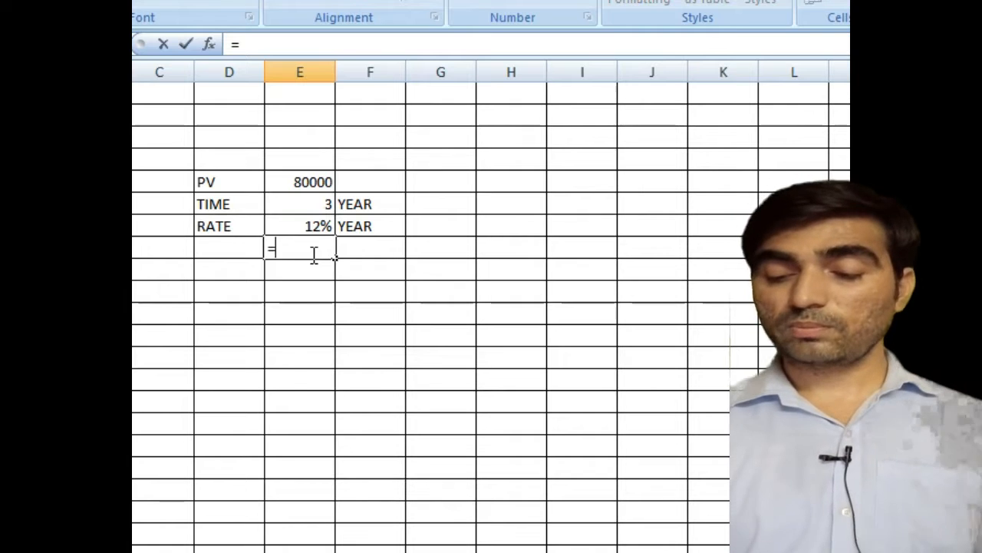
type("PMT")
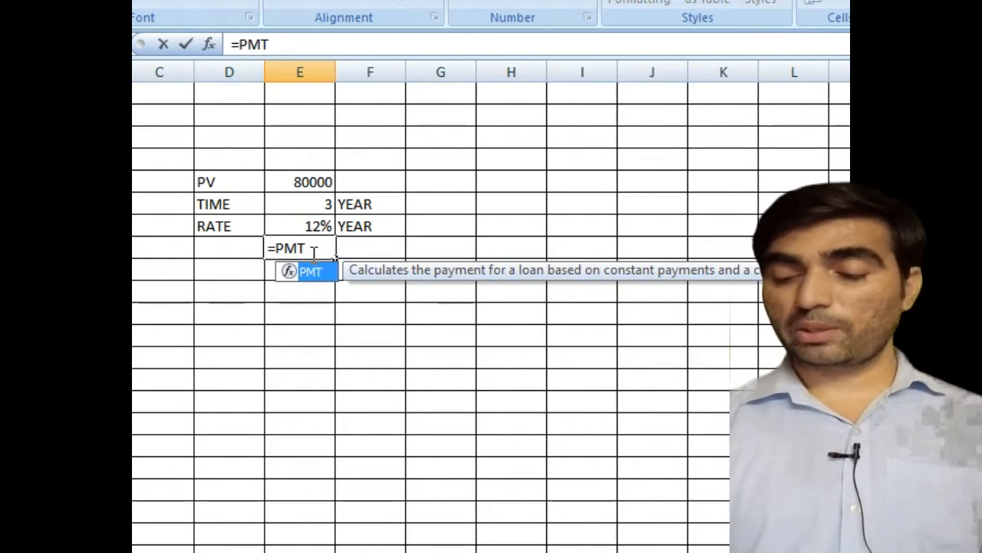
type("(")
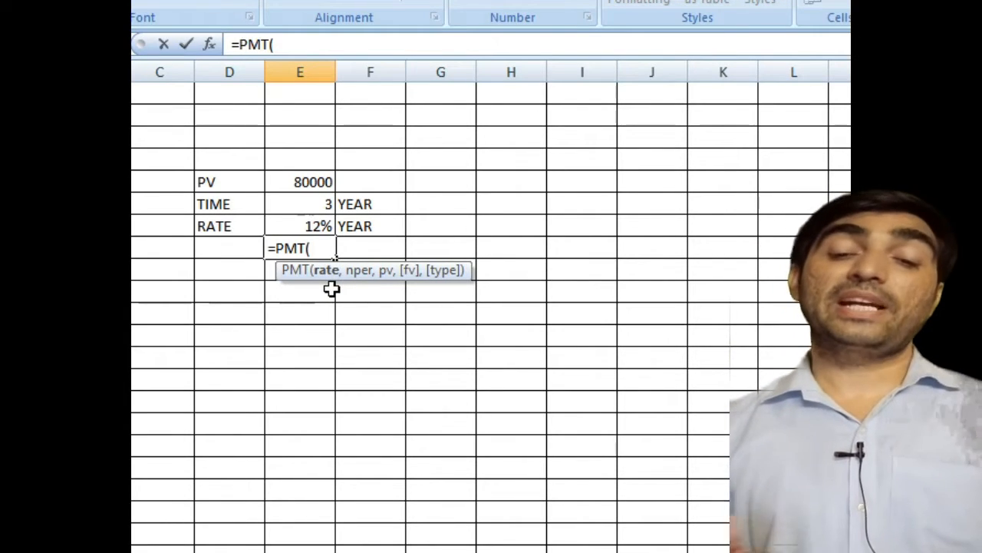
left_click(318, 226)
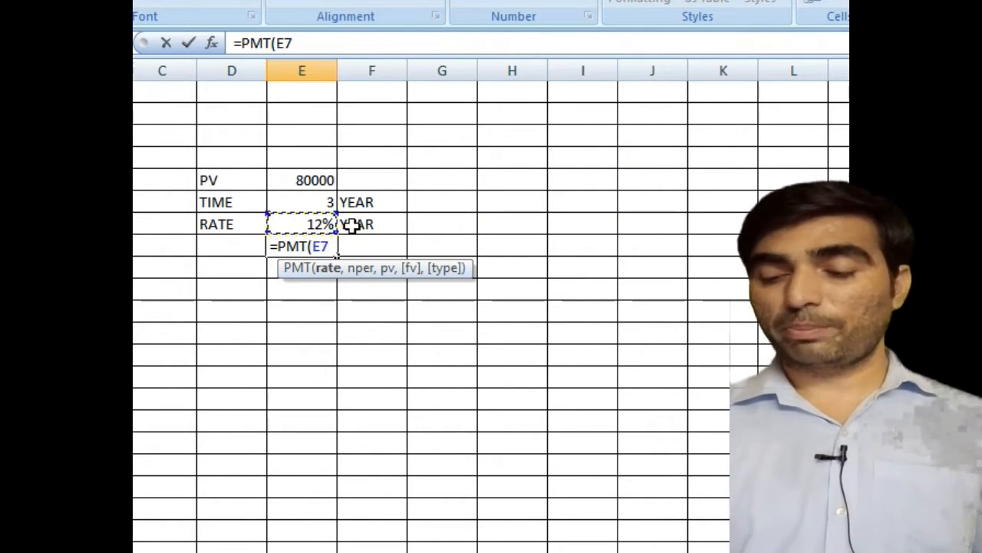
type("/12")
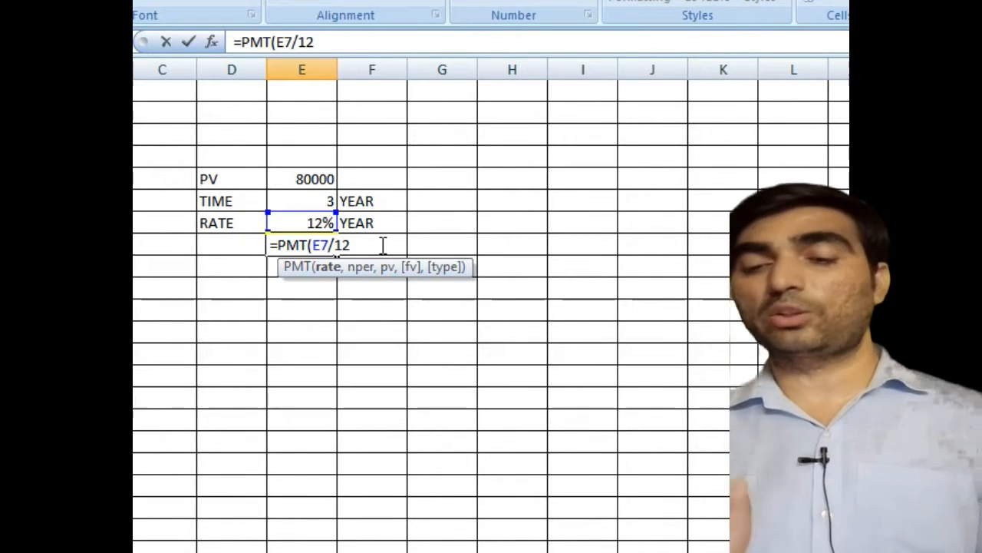
type(",")
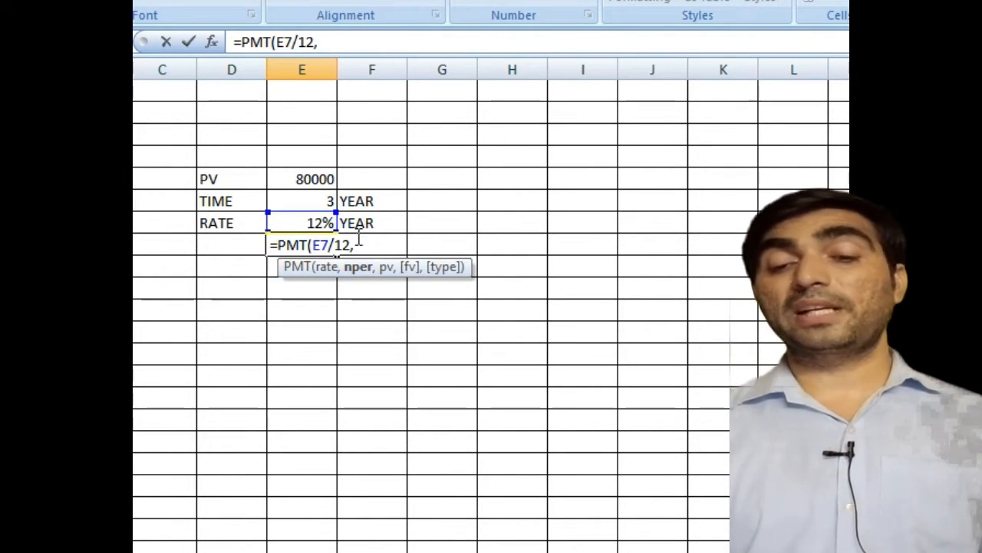
Add E6*12 to the PMT formula as the number of monthly payments
left_click(318, 201)
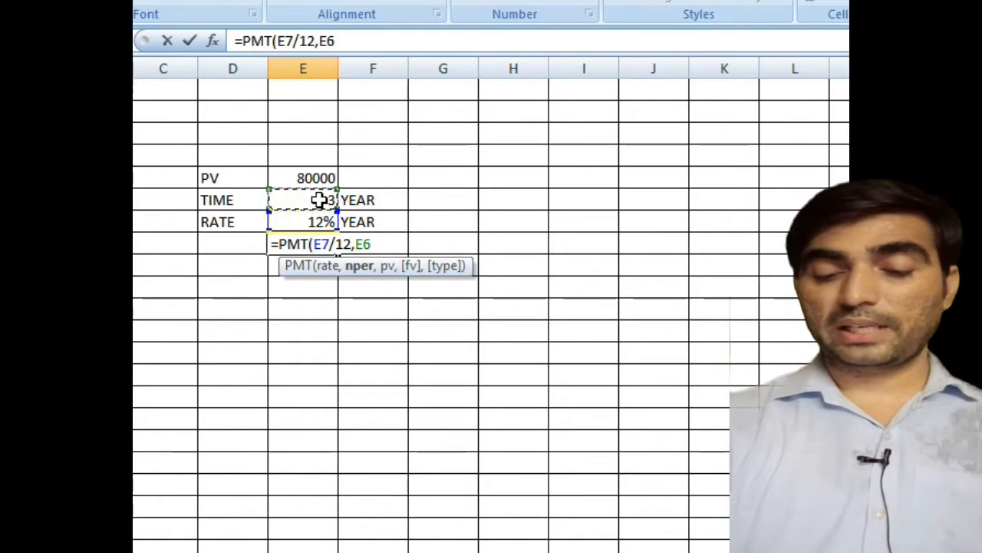
type("*12")
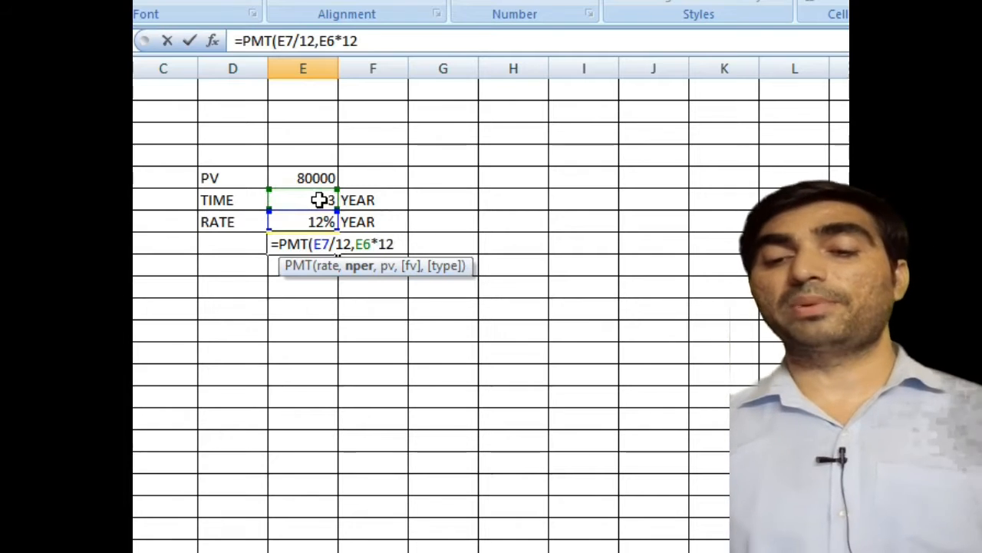
key("BackSpace")
key("BackSpace")
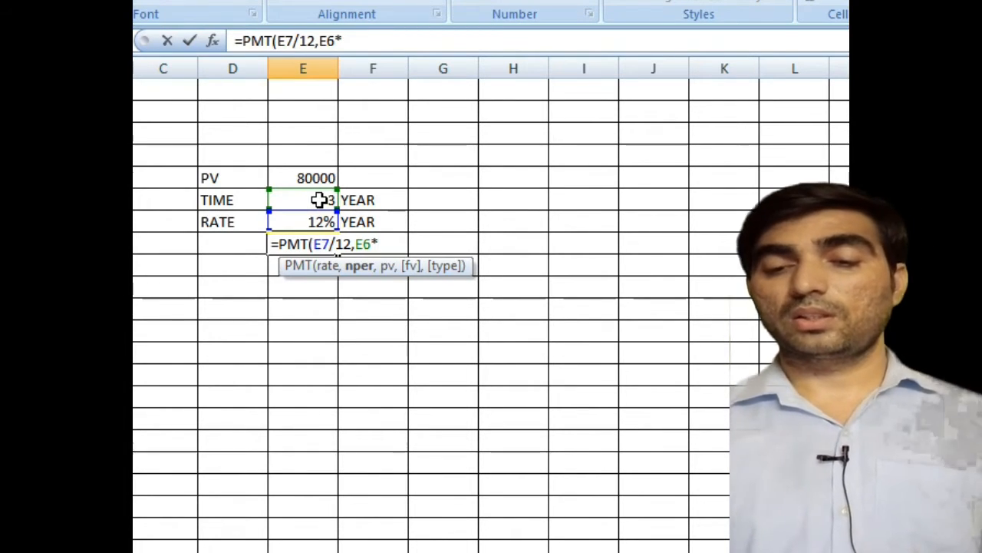
type("12")
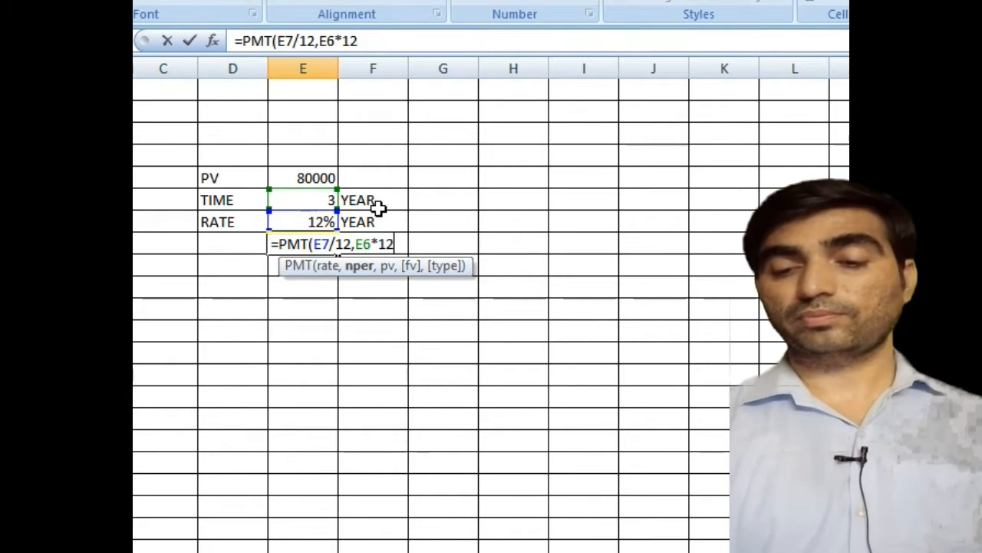
type(",")
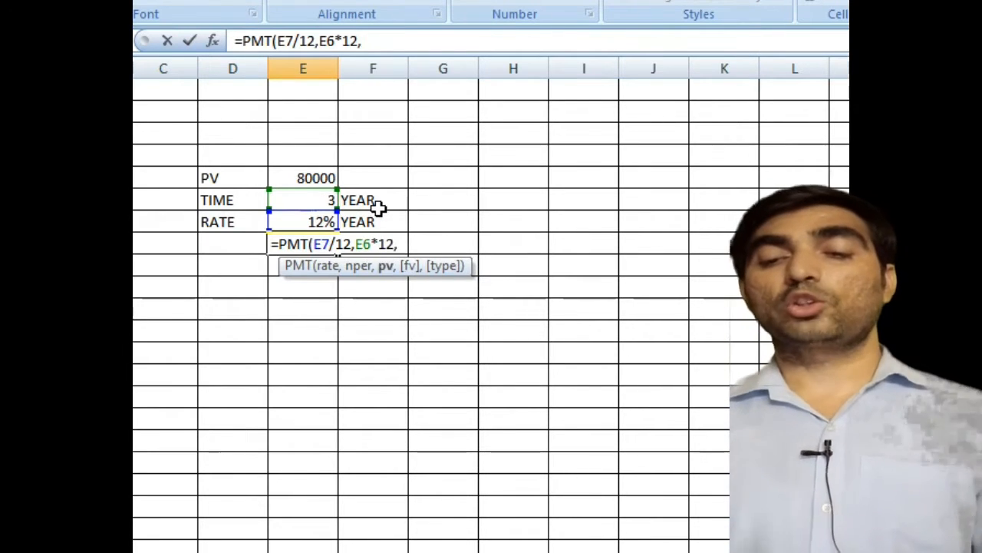
Complete the PMT formula with the negative loan amount -E5 as the present value
type("-")
left_click(309, 175)
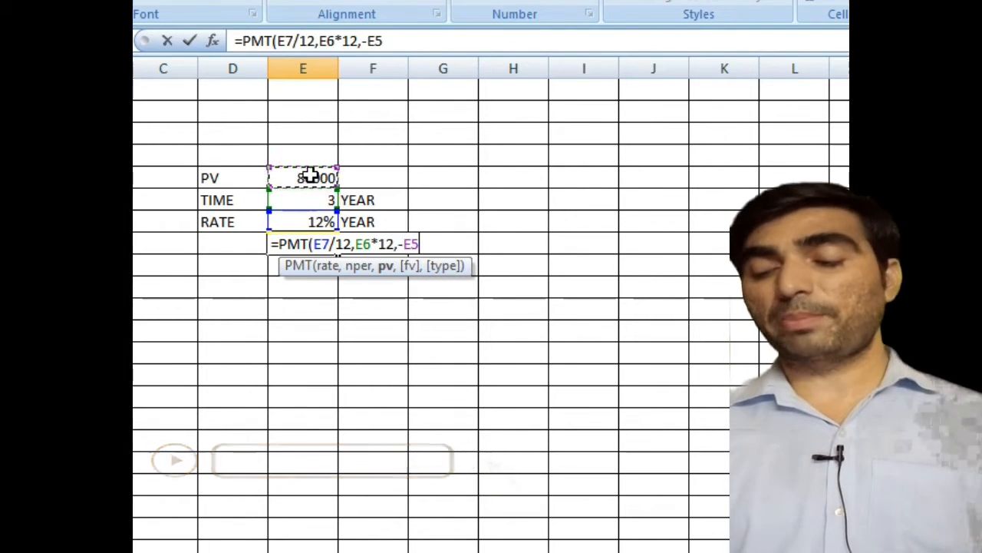
type(")")
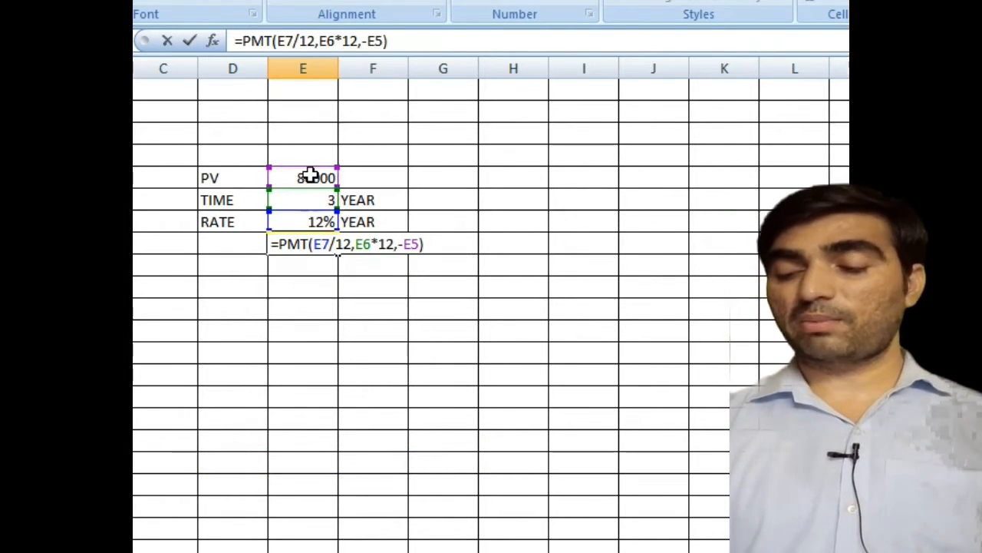
key("Return")
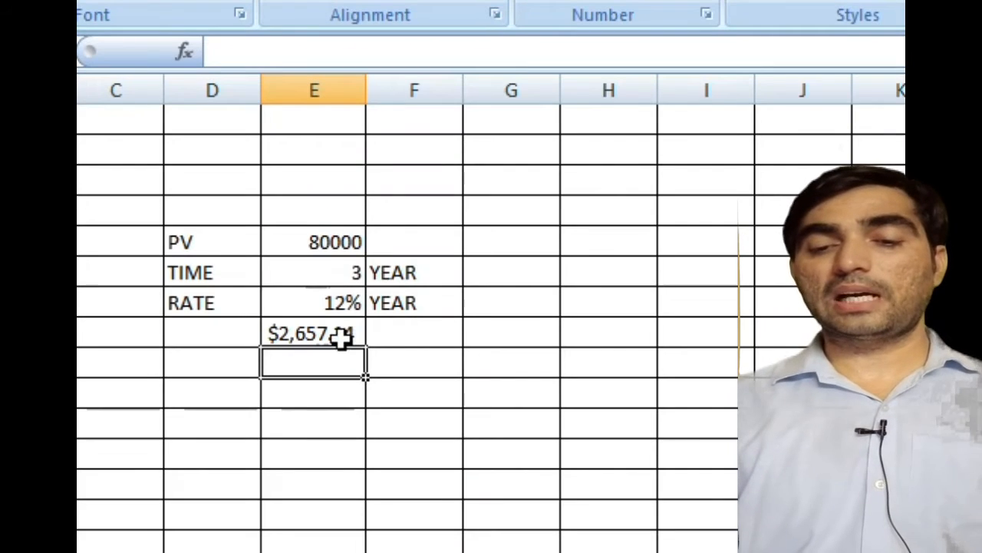
Set the number format of the PMT result in E8 to General
left_click(326, 247)
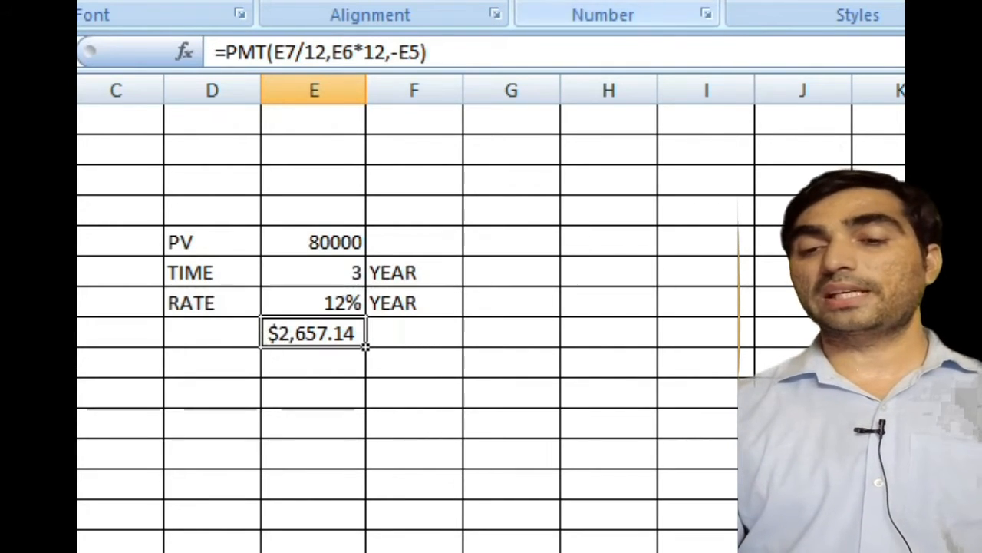
left_click(704, 2)
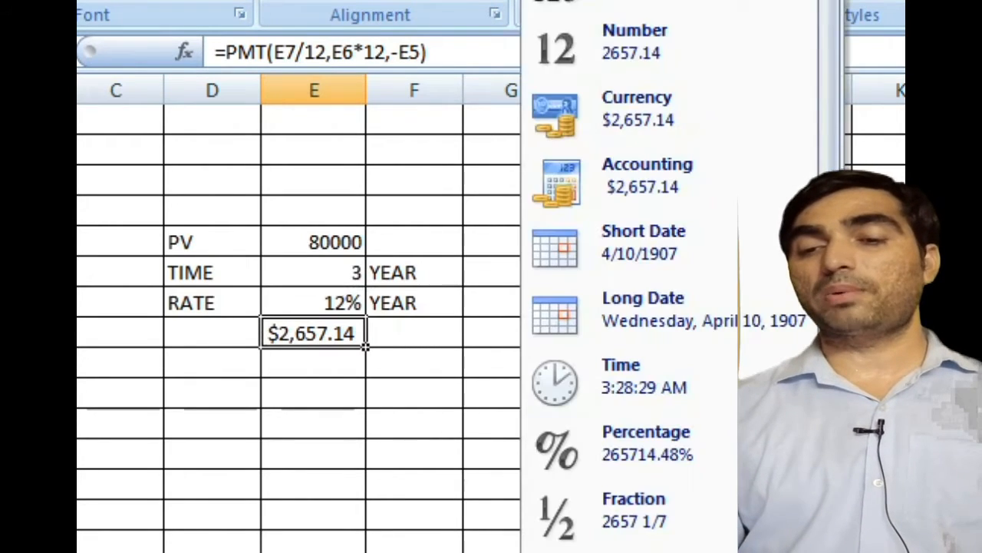
left_click(634, 6)
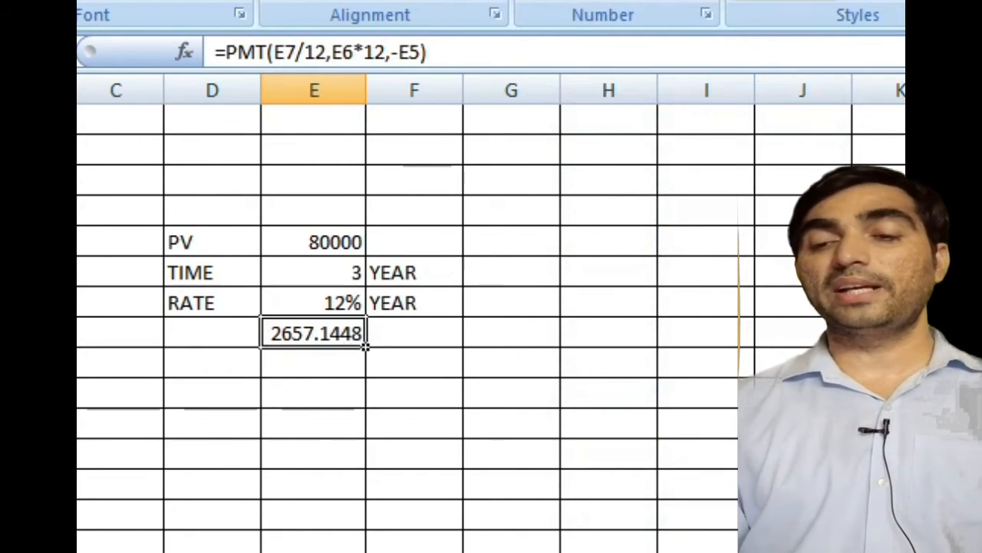
Reduce the displayed decimals of the PMT result in E8 until it shows as a whole number
left_click(695, 3)
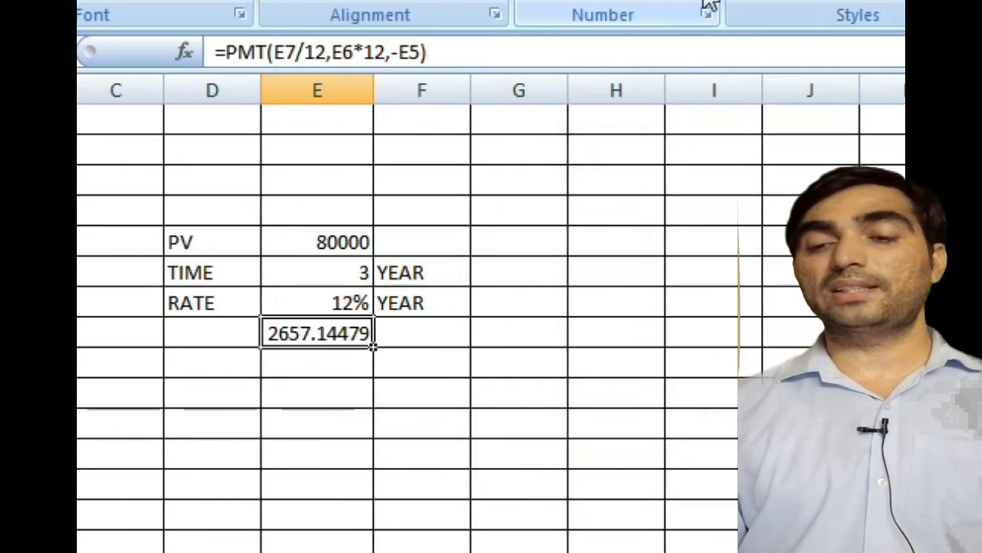
left_click(708, 5)
left_click(708, 4)
left_click(707, 5)
left_click(708, 5)
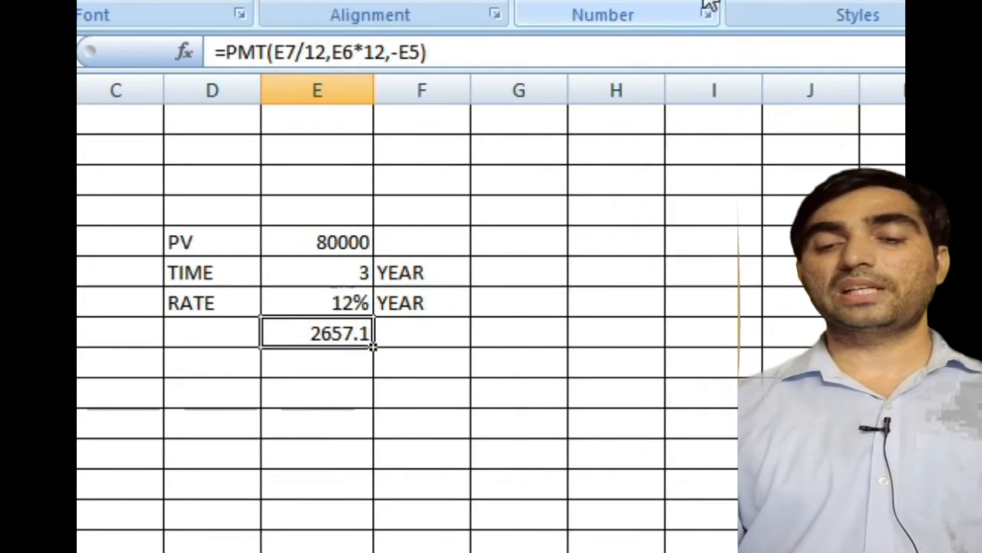
left_click(708, 5)
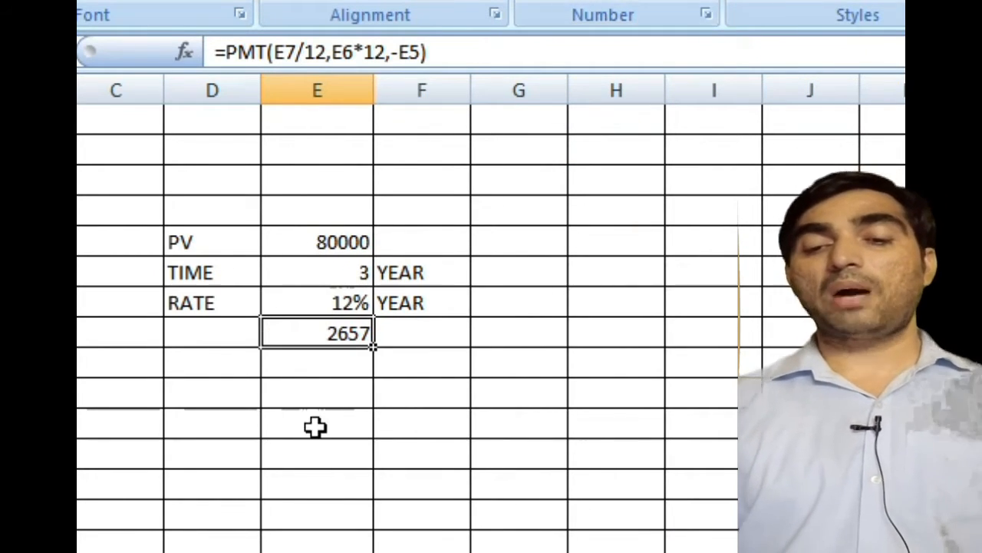
left_click(326, 390)
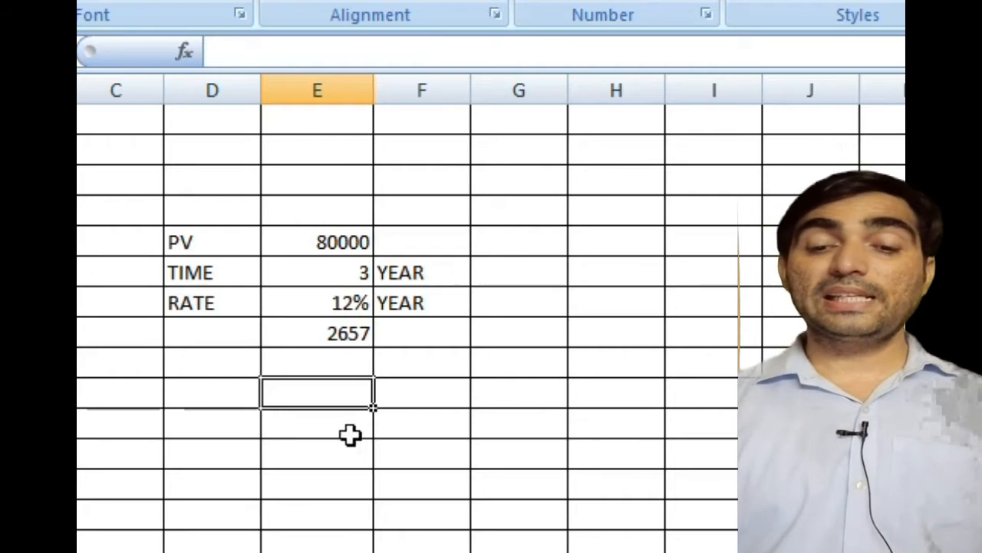
Begin a PMT formula in cell E9 with the half-yearly rate E7/2 as its first argument
left_click(337, 337)
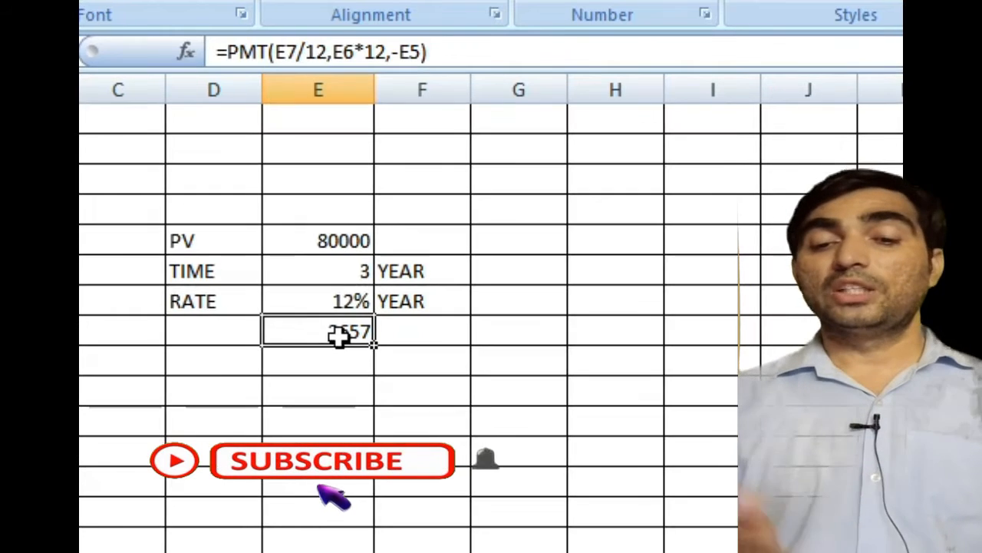
key("Down")
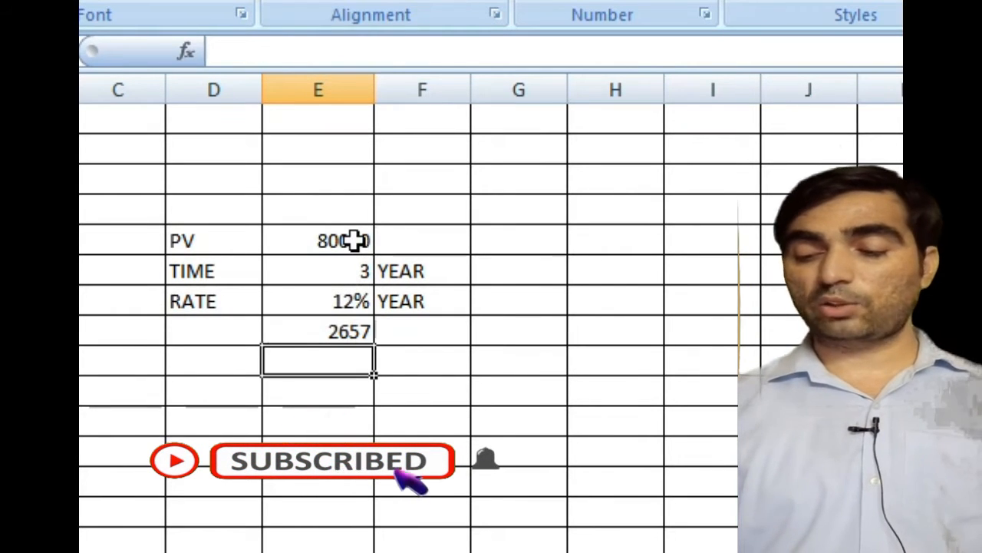
type("=P")
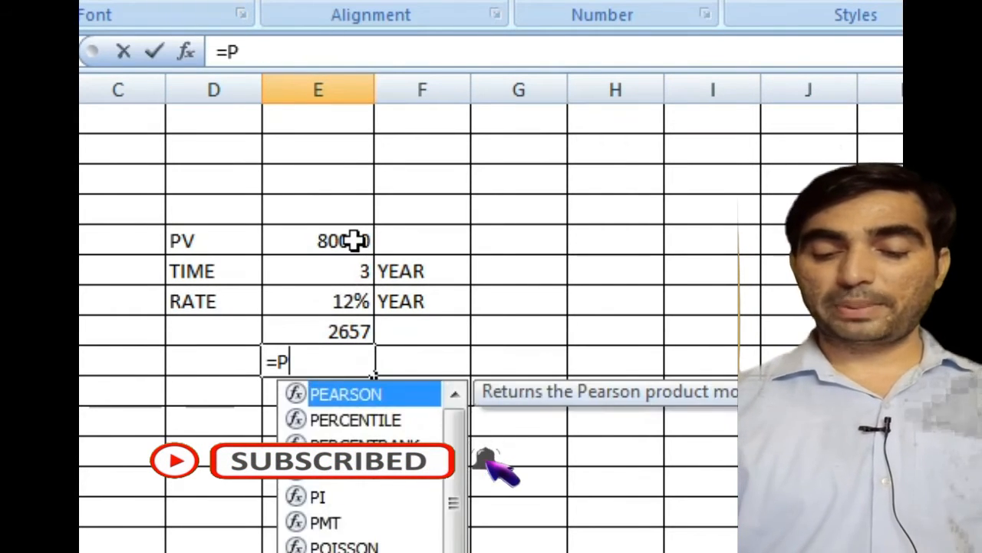
type("MT(")
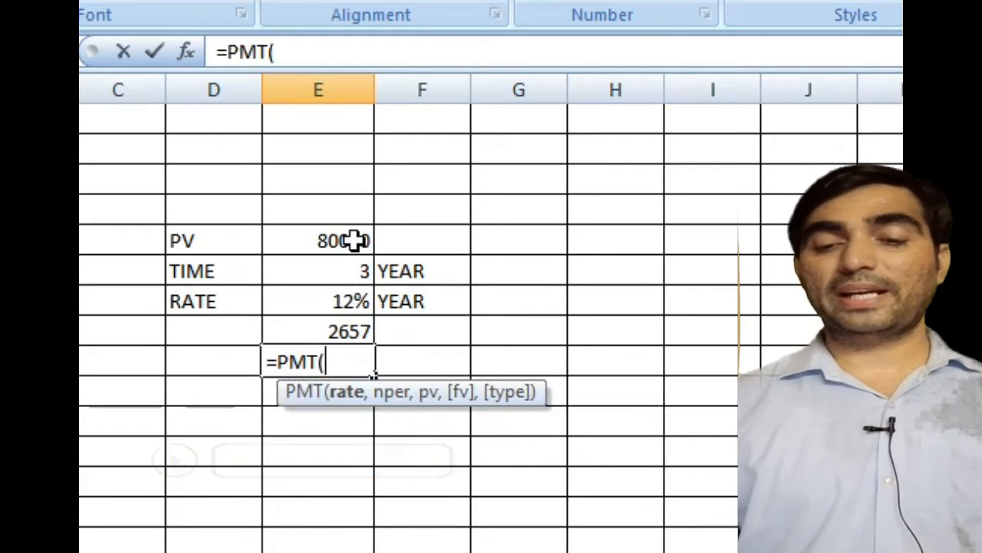
left_click(339, 304)
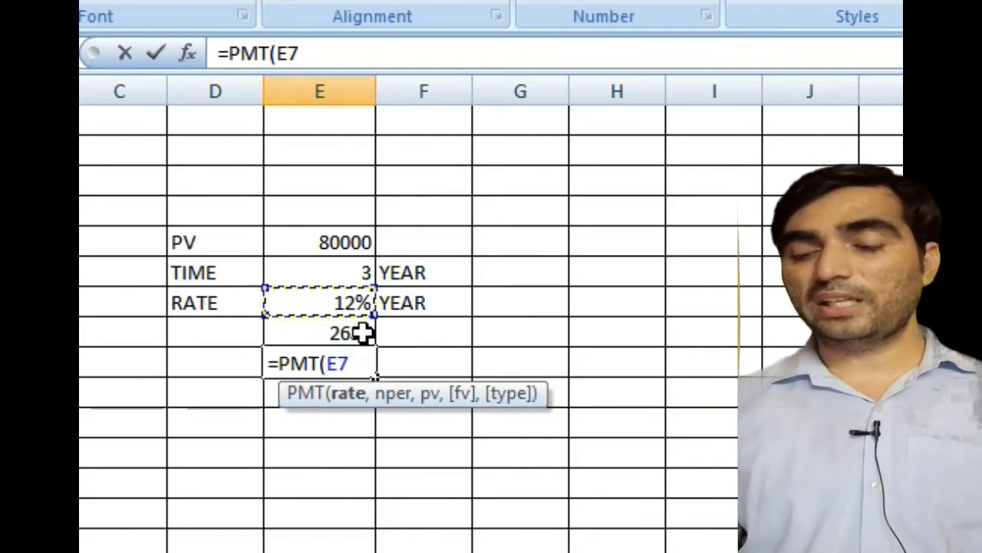
type("/2")
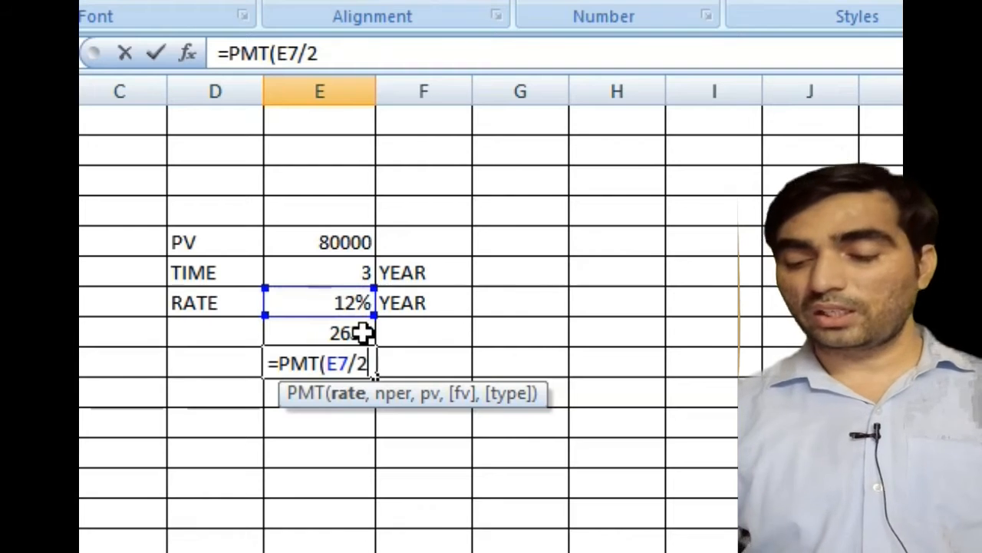
type(",")
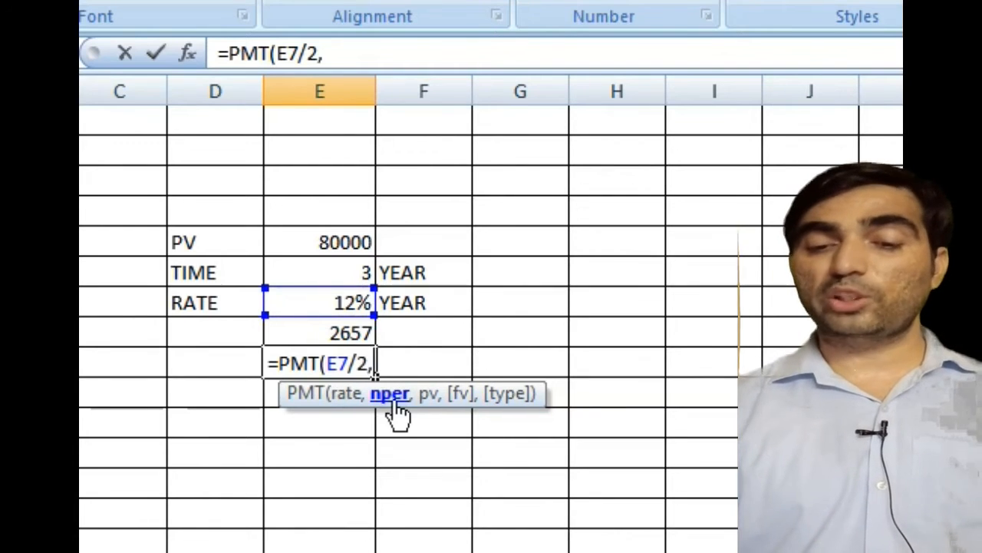
Complete the PMT formula in E9 with E6*2 as the number of half-yearly payments and -E5 as the present value
left_click(347, 273)
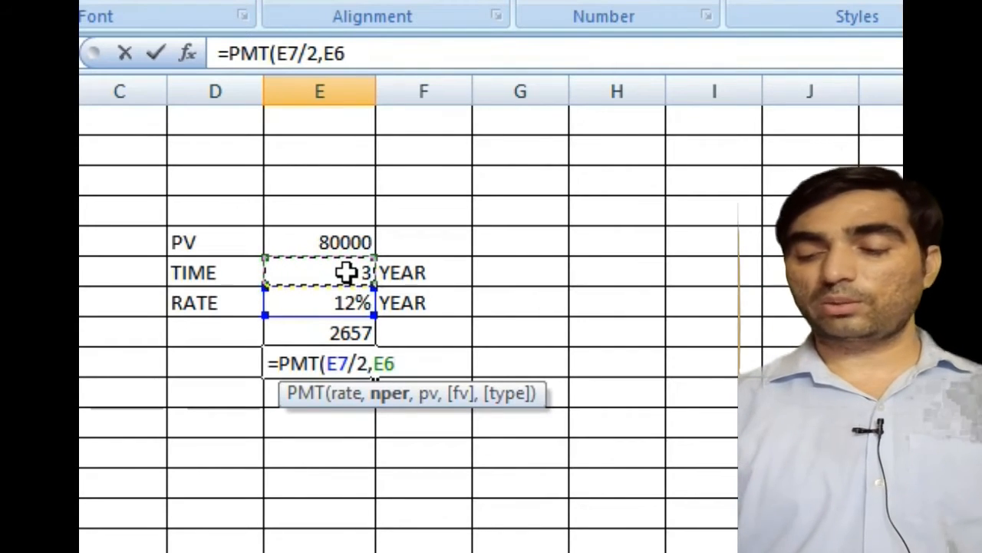
type("*")
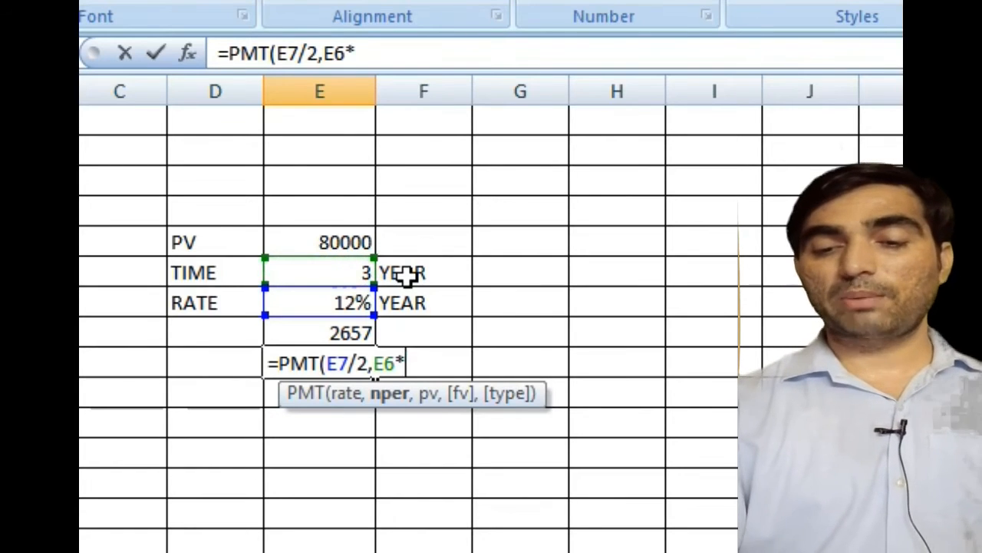
type("2")
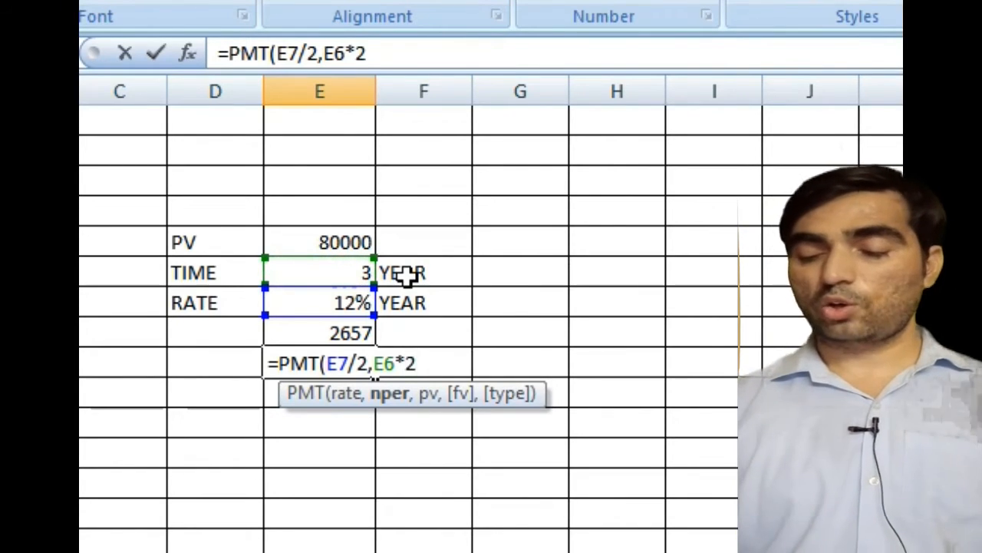
type(",-")
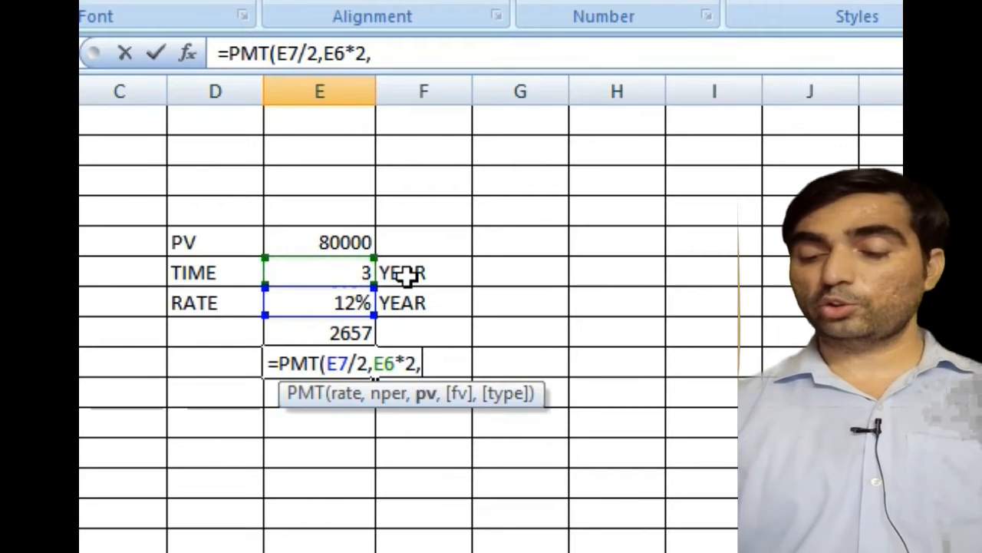
left_click(352, 246)
type(")")
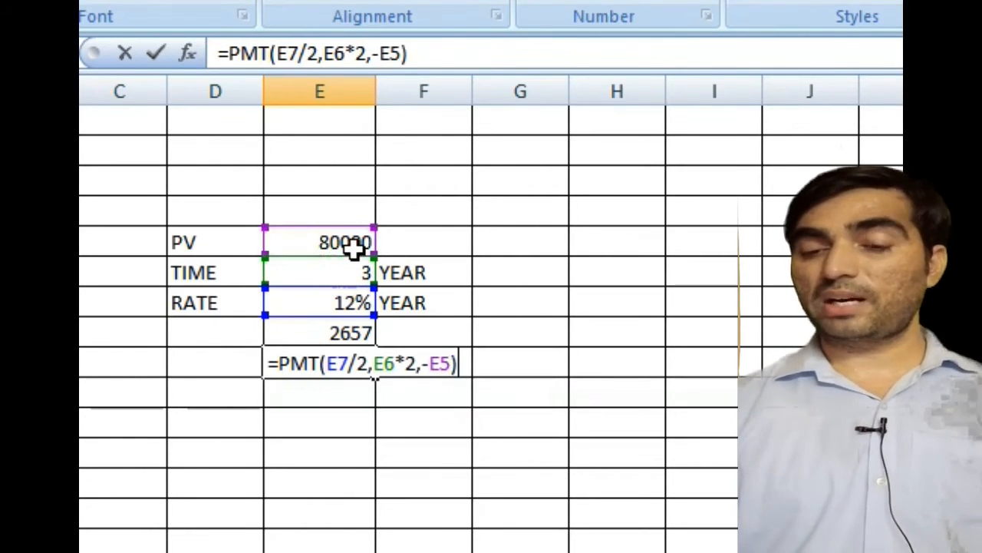
key("Return")
left_click(336, 360)
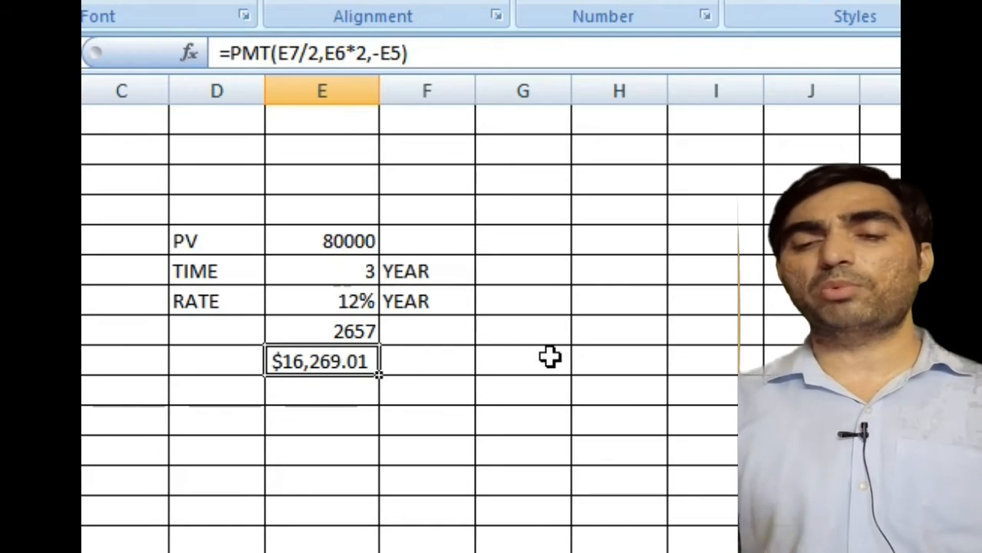
double_click(341, 362)
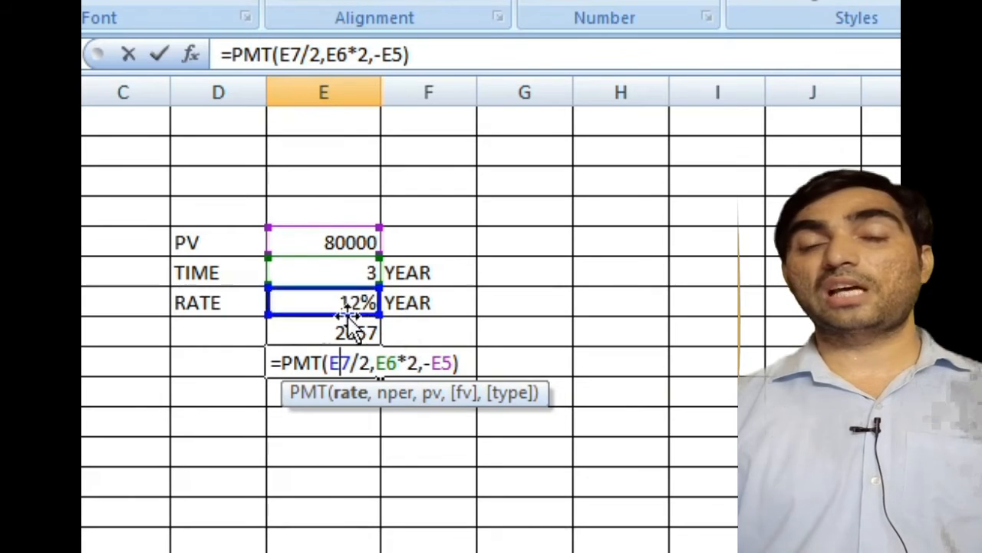
key("Return")
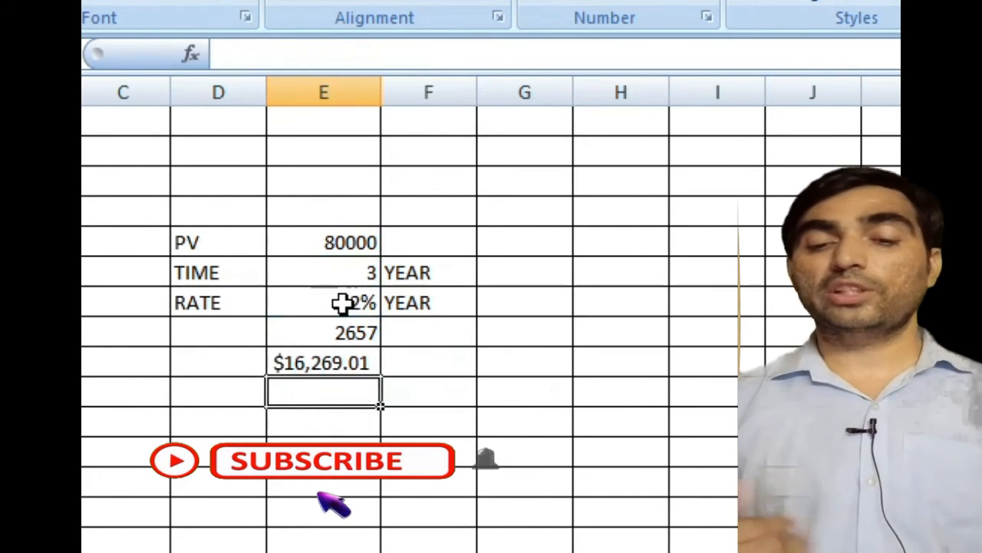
Replace the formula in E9 with a new PMT formula that takes the yearly rate E7 as its first argument
left_click(334, 366)
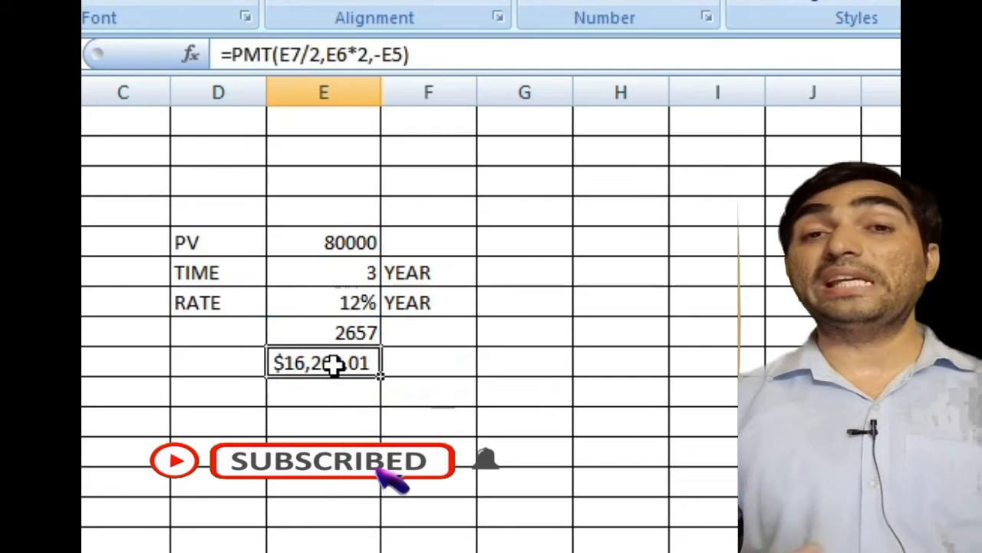
double_click(335, 365)
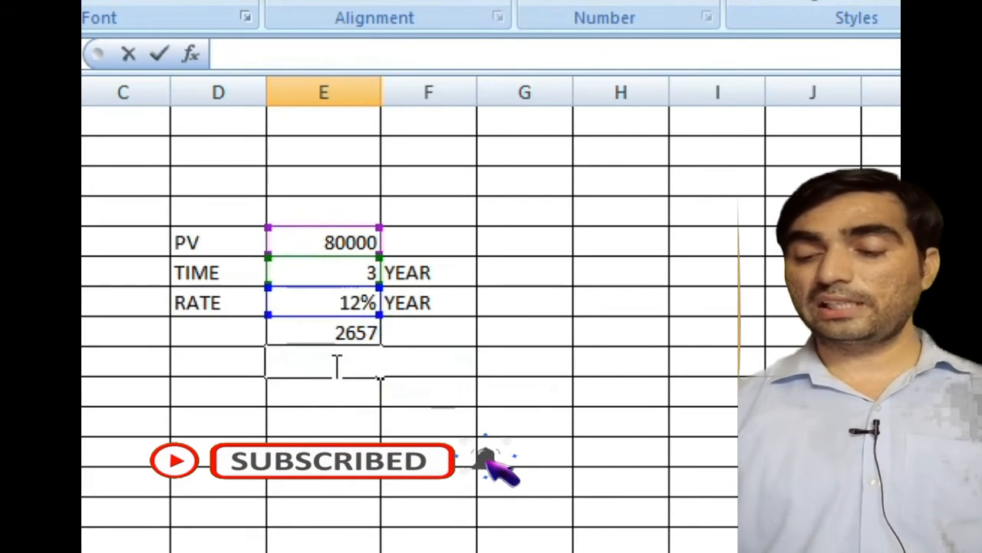
type("=P")
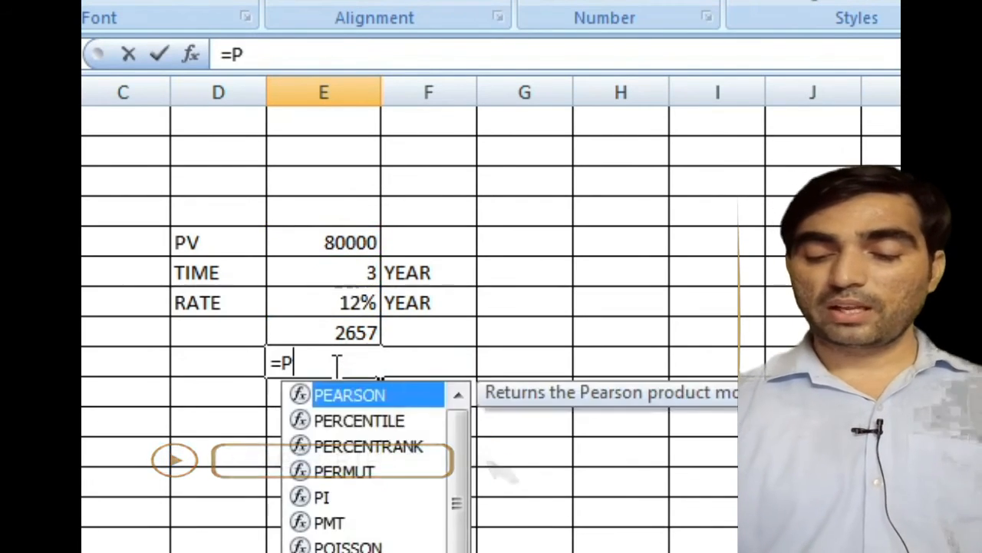
type("MT(")
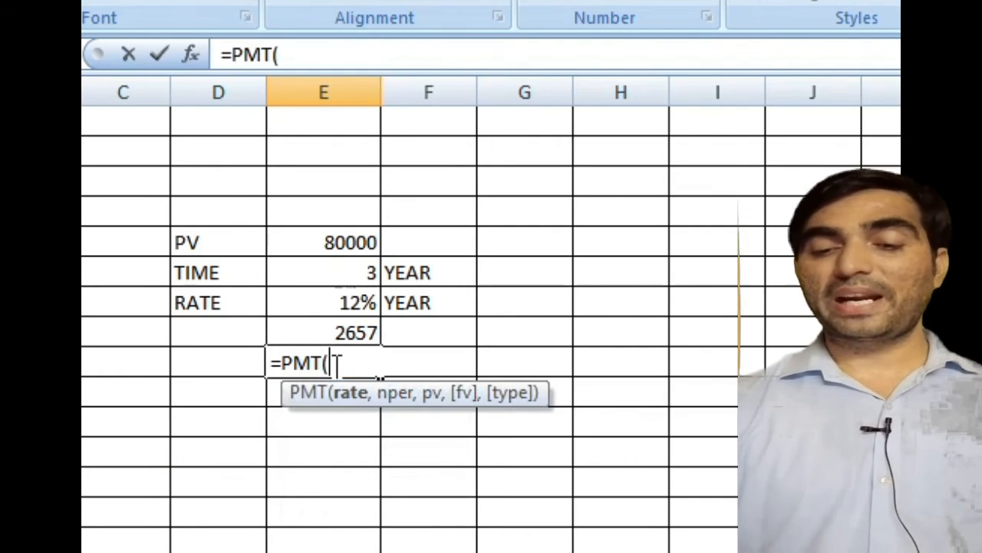
left_click(353, 309)
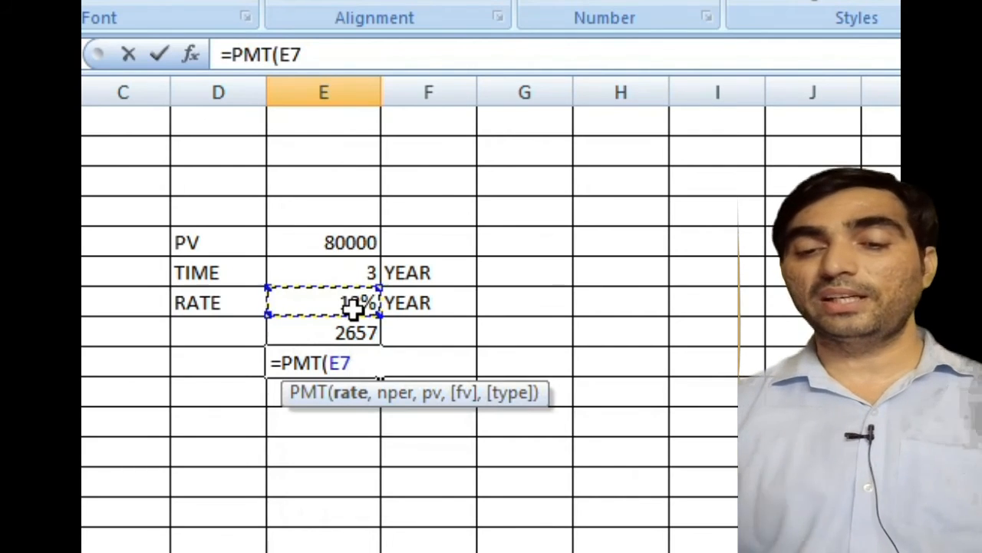
type(",")
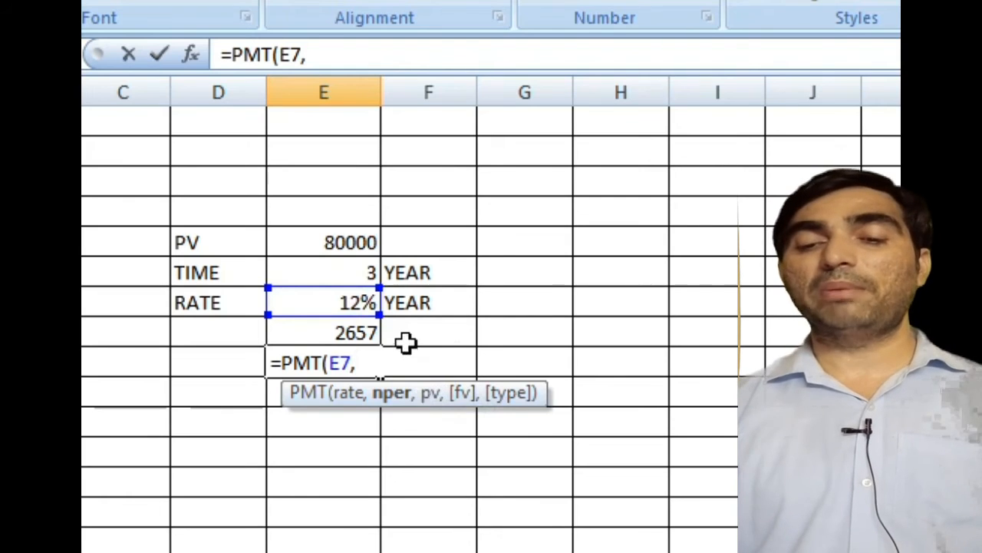
Complete the yearly PMT formula in E9 with E6 as the number of payments and -E5 as the present value
left_click(351, 272)
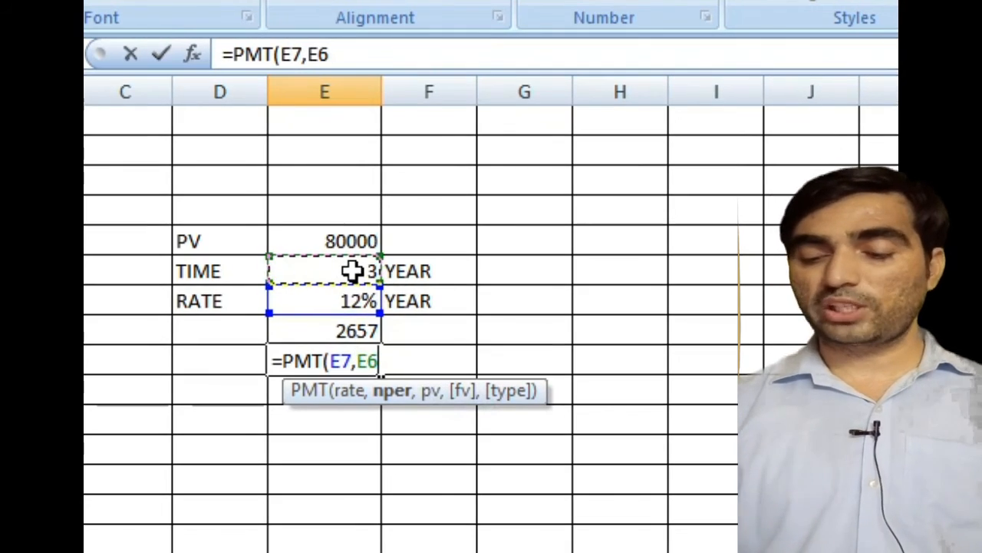
type(",")
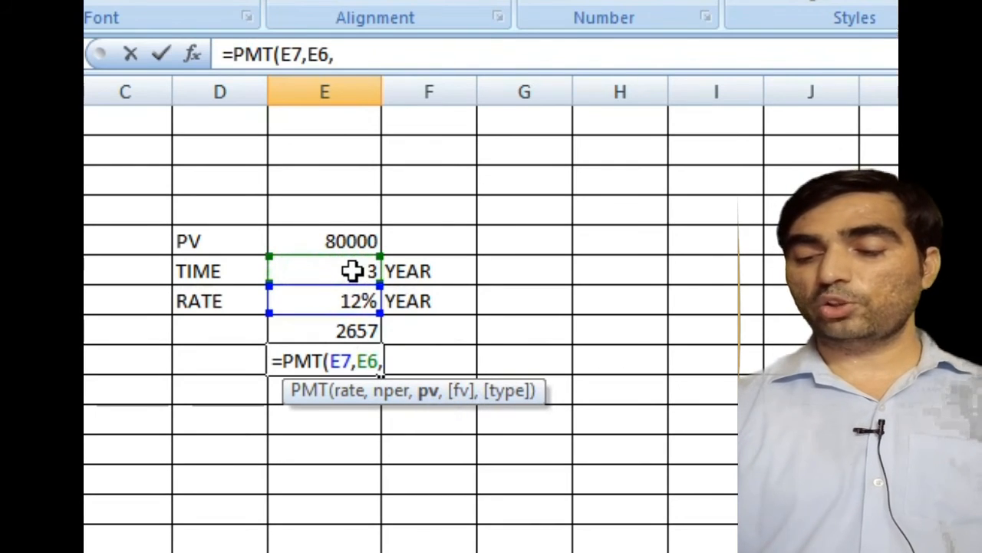
type("-")
left_click(343, 238)
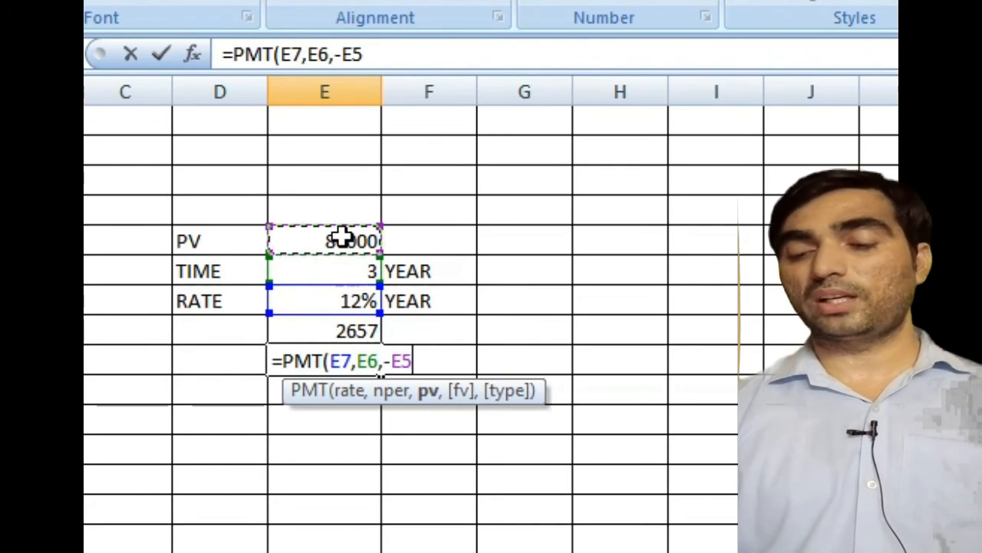
type(")")
key("Return")
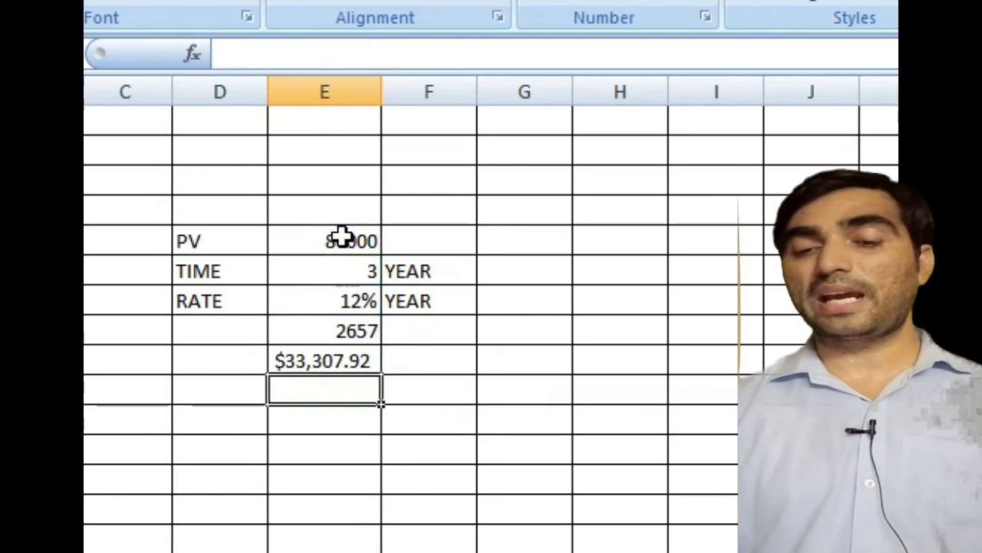
left_click(310, 360)
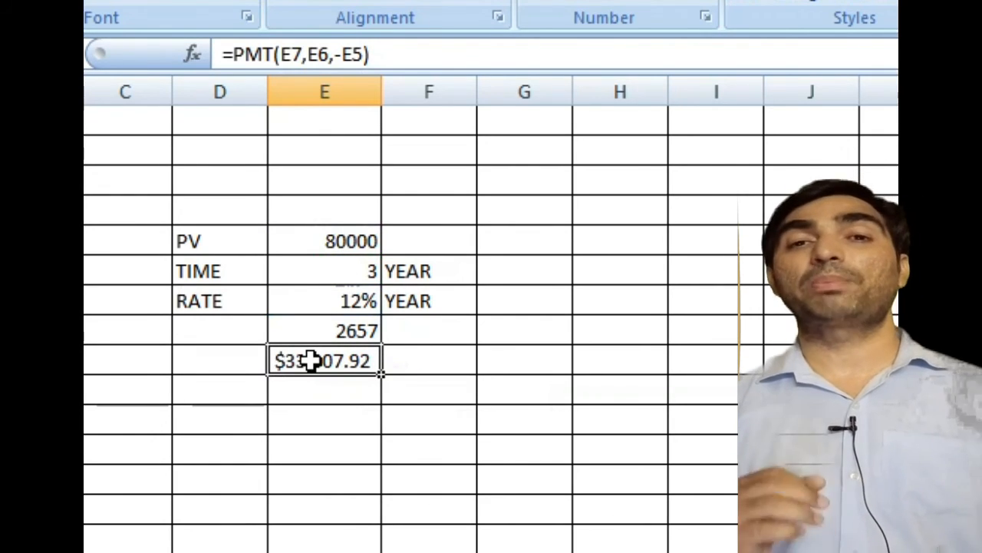
Enter the syntax note PMT(RATE,TIME,-PV) as plain text in cell G12
left_click(540, 441)
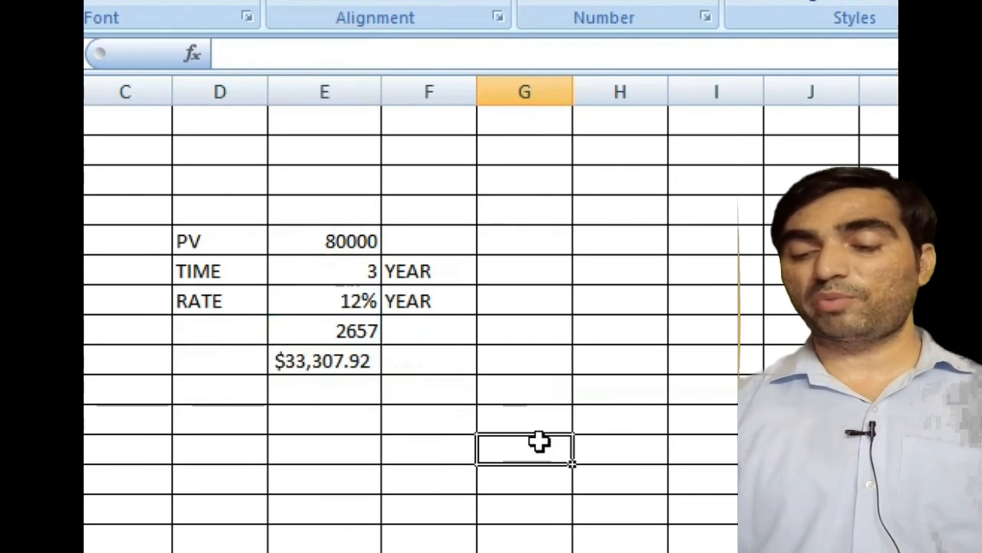
type("PMT(RATE,TIME,")
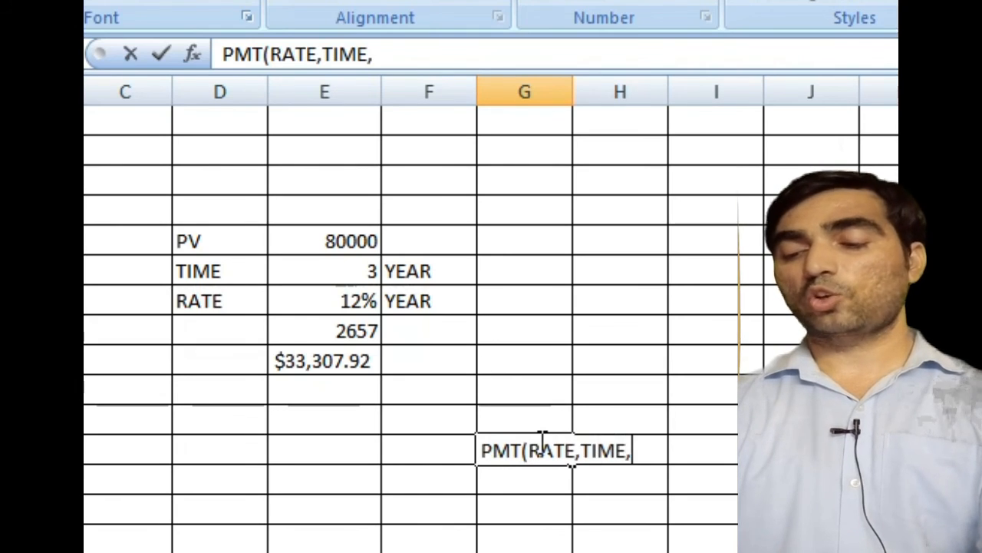
type("-PV")
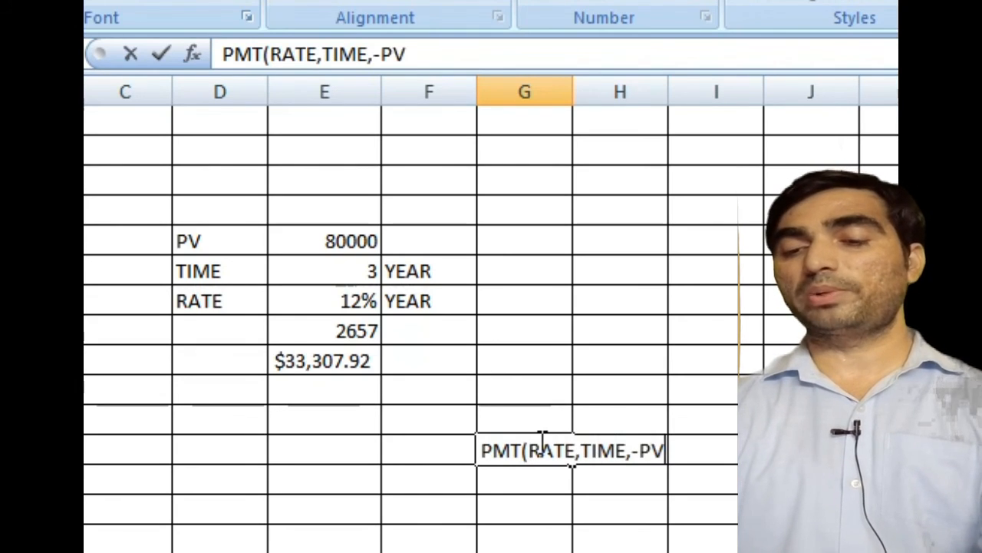
type(")")
key("Return")
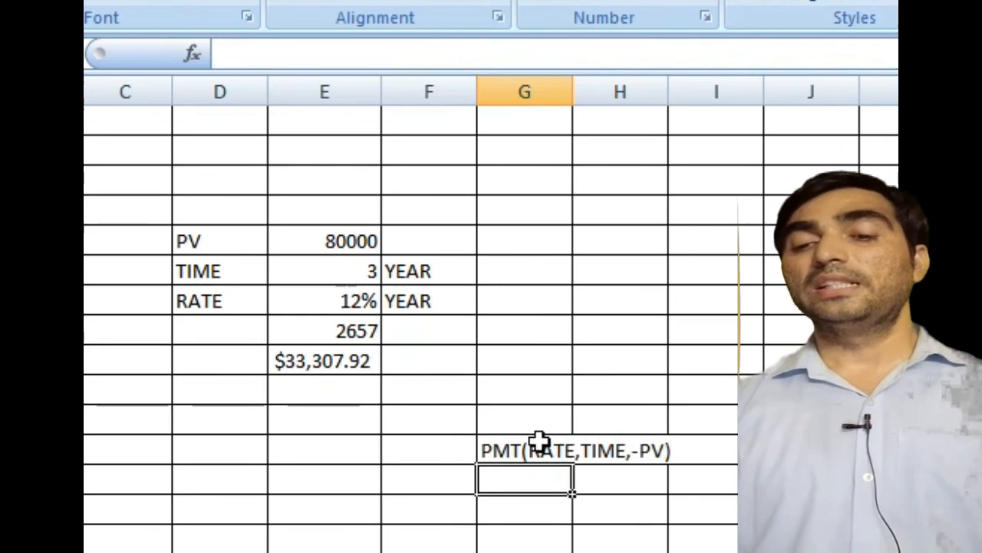